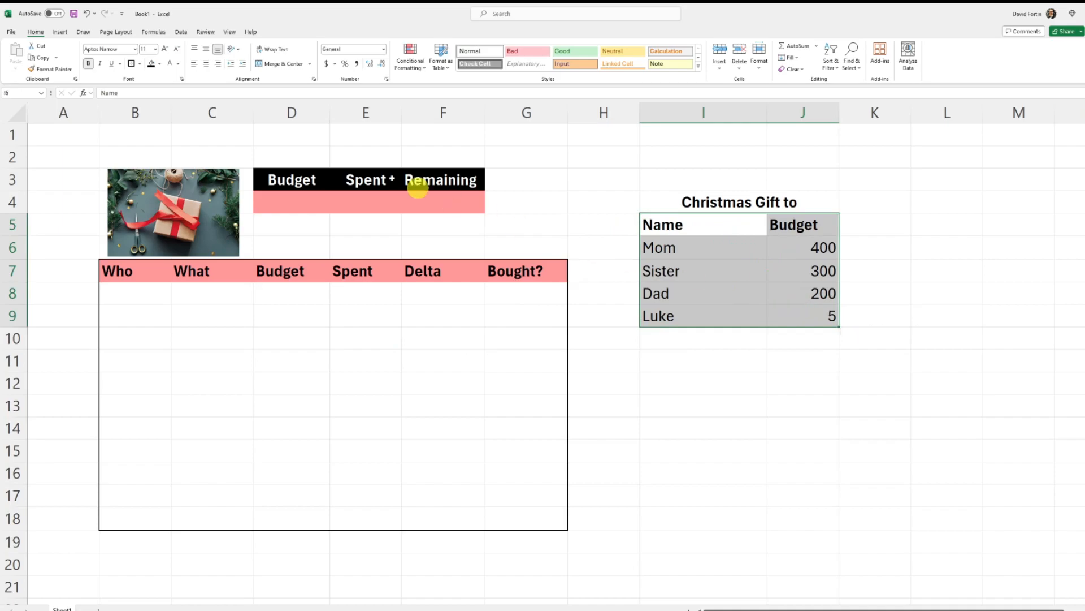
Step: Convert the Christmas Gift to range I5:J9 into a table with Name and Budget headers
left_click(61, 34)
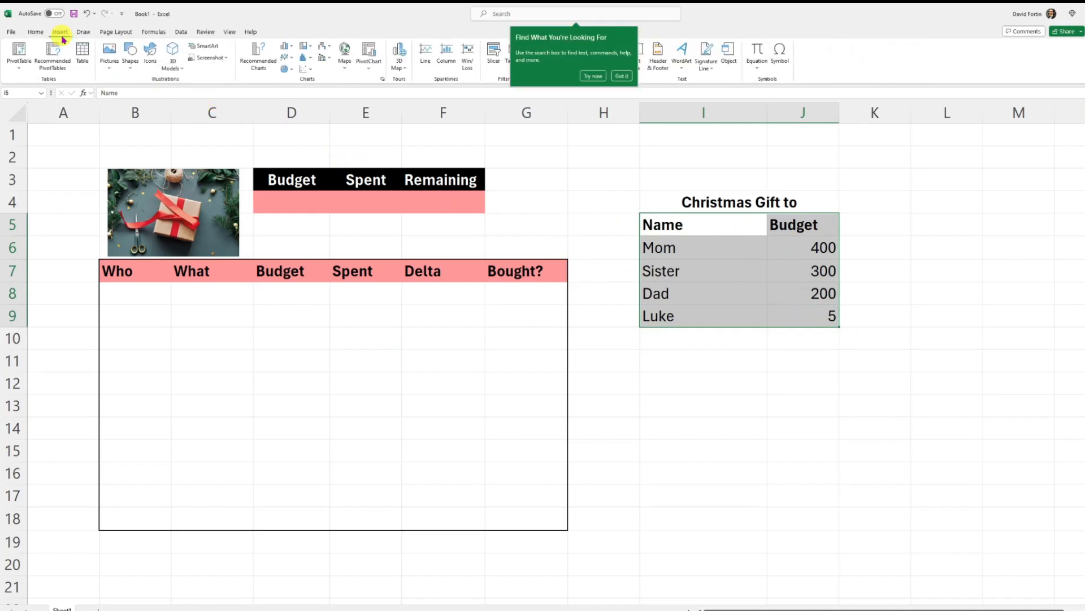
left_click(85, 63)
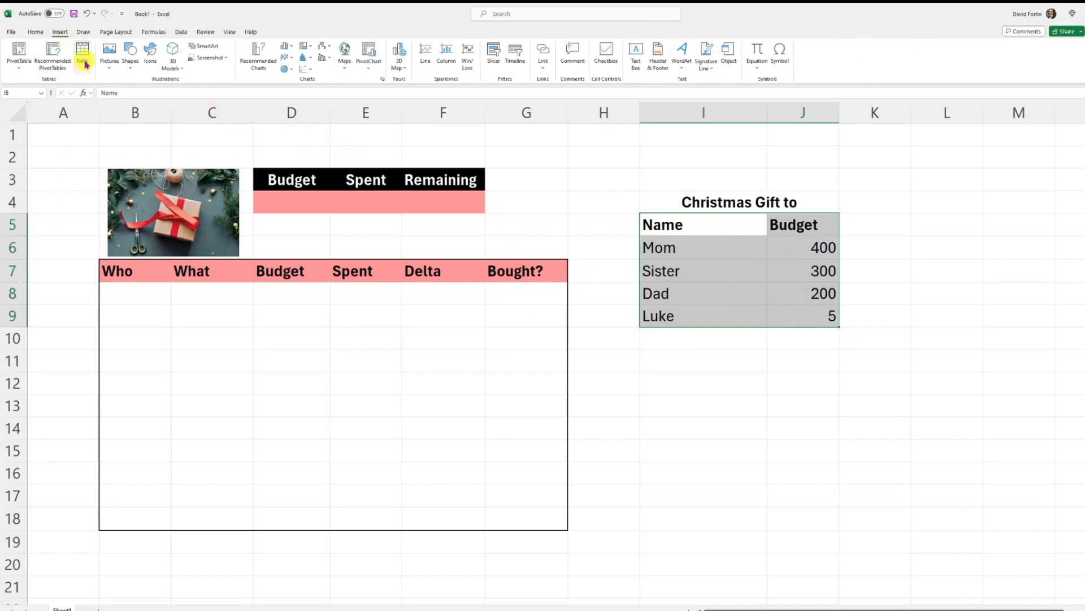
left_click(745, 332)
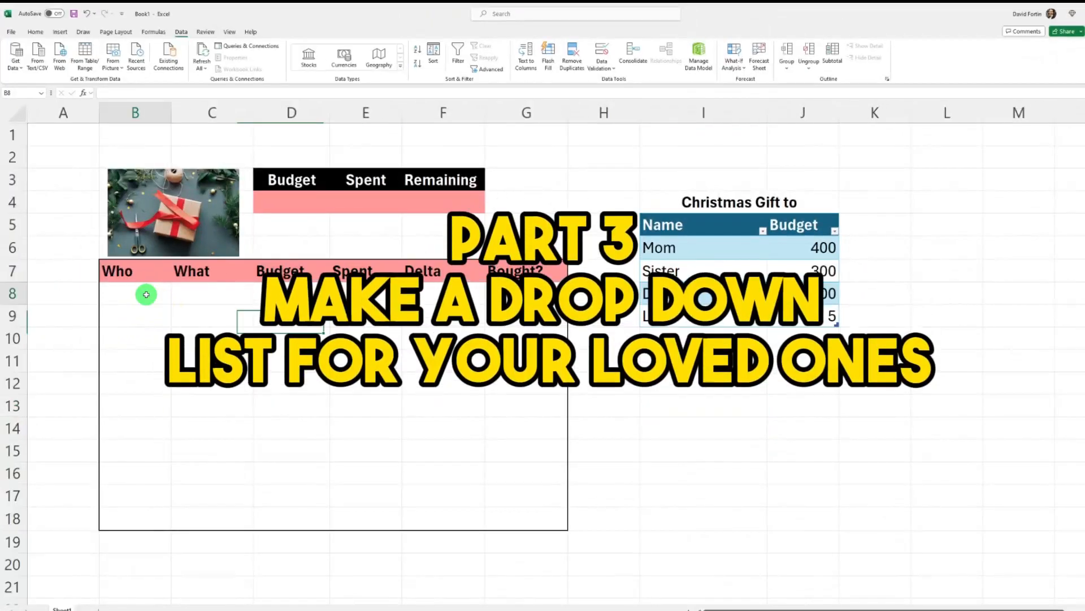
Step: Apply list data validation to the Who cells B8:B18, using the names in I6:I9 as the source
left_click_drag(146, 294, 150, 515)
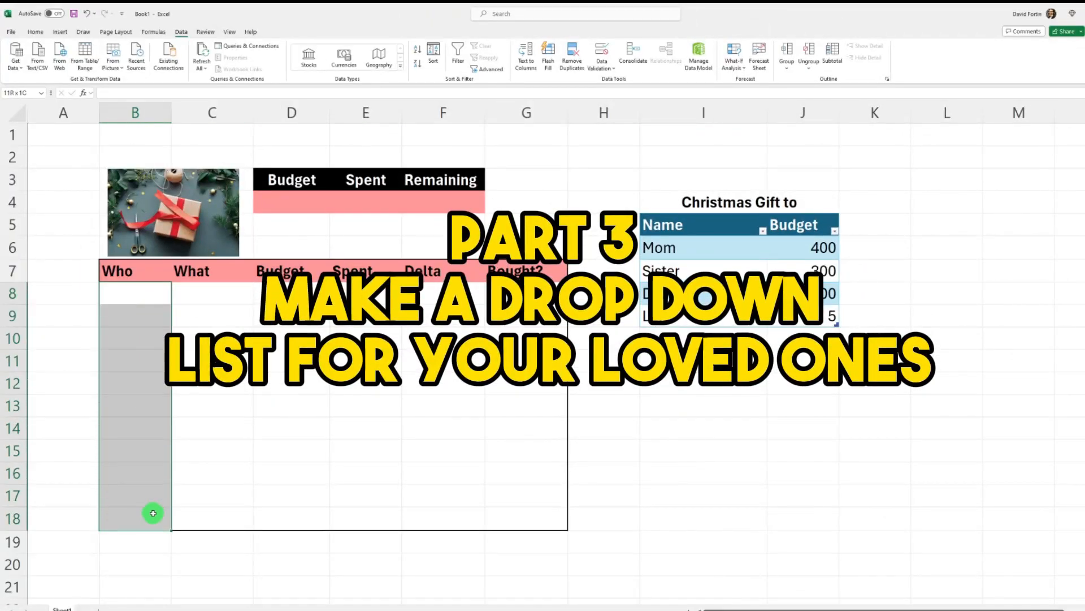
left_click(601, 54)
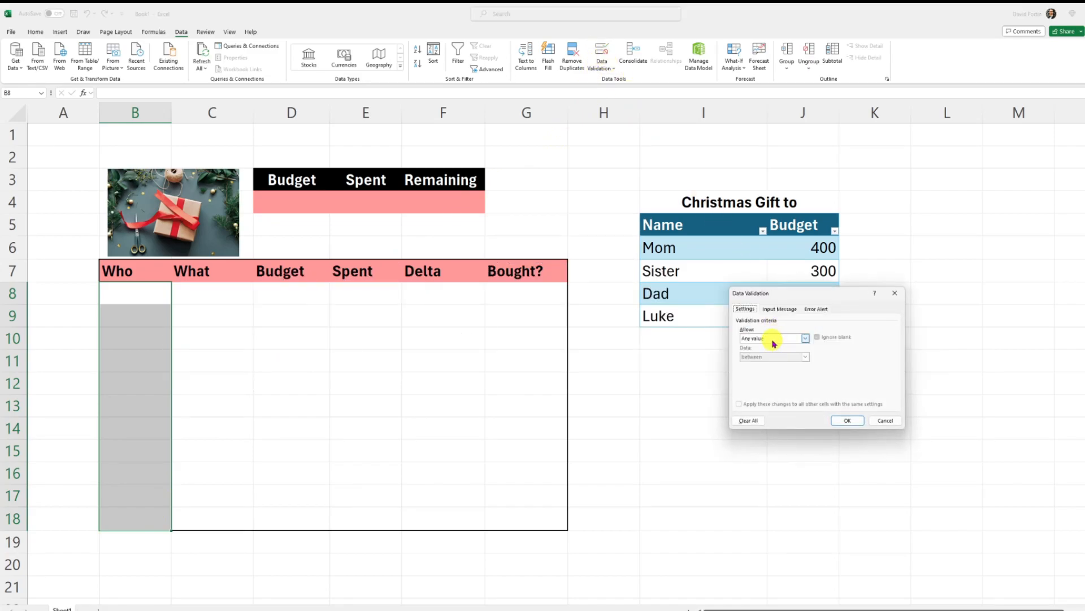
left_click(773, 343)
left_click(767, 342)
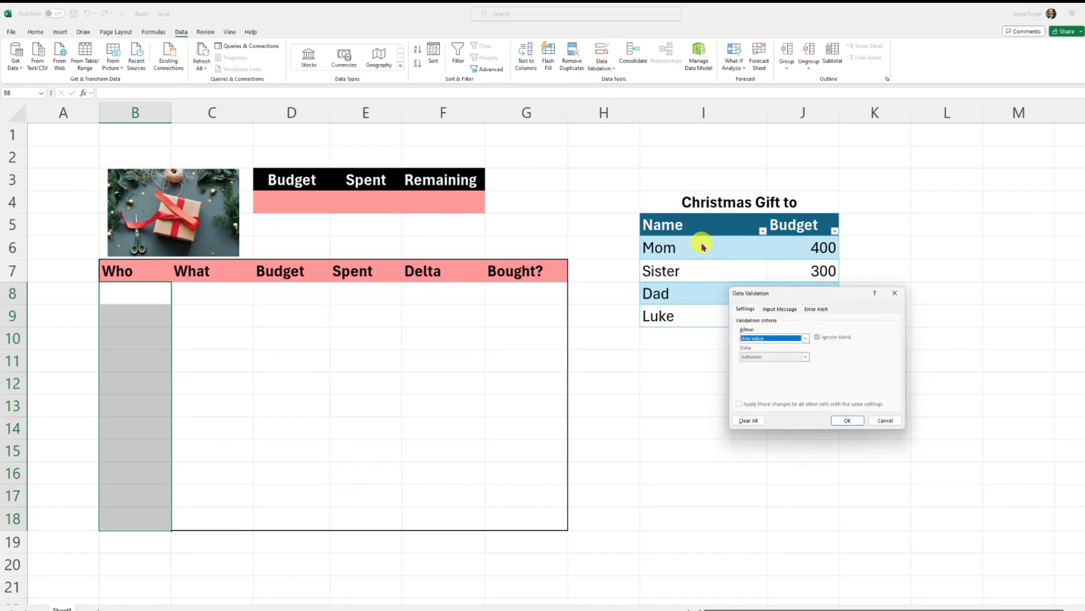
left_click(764, 338)
left_click(767, 363)
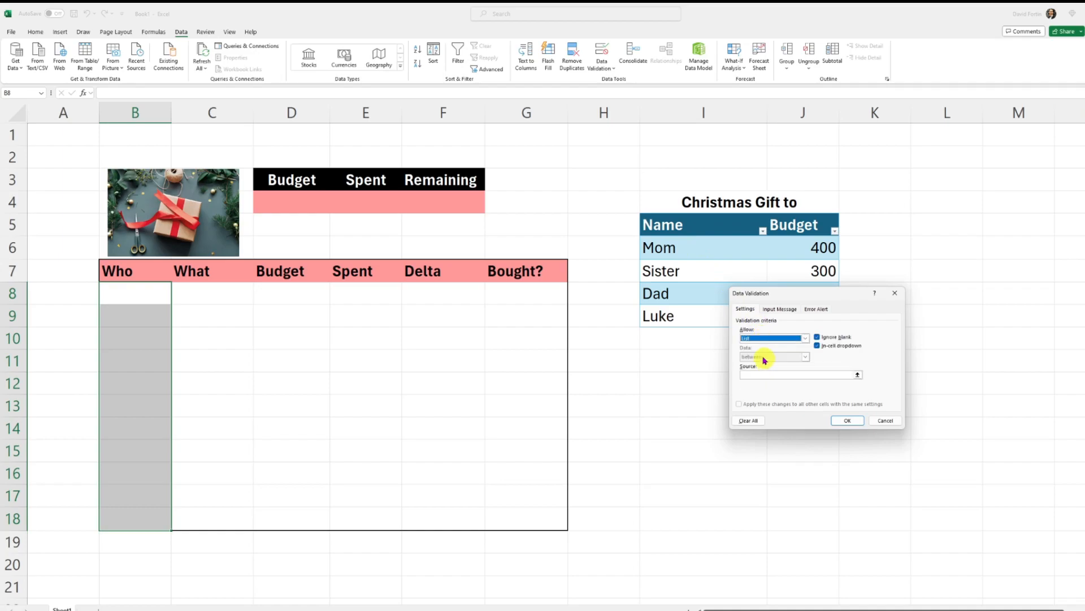
left_click(774, 374)
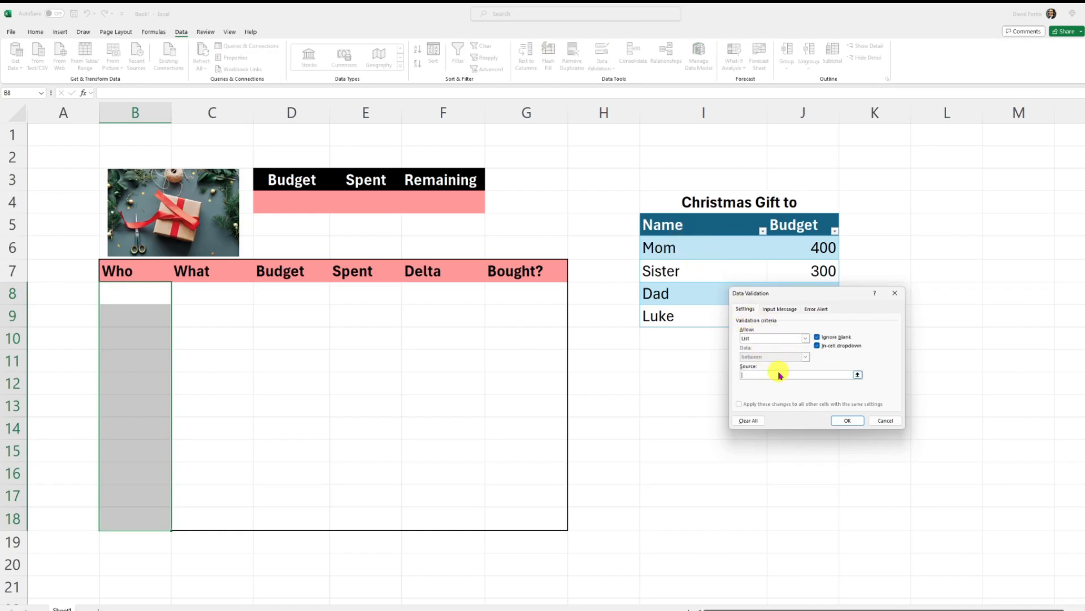
left_click_drag(687, 249, 680, 316)
left_click(847, 420)
Step: Choose Dad for B8 and Sister for B9 from the Who dropdown lists
left_click(159, 292)
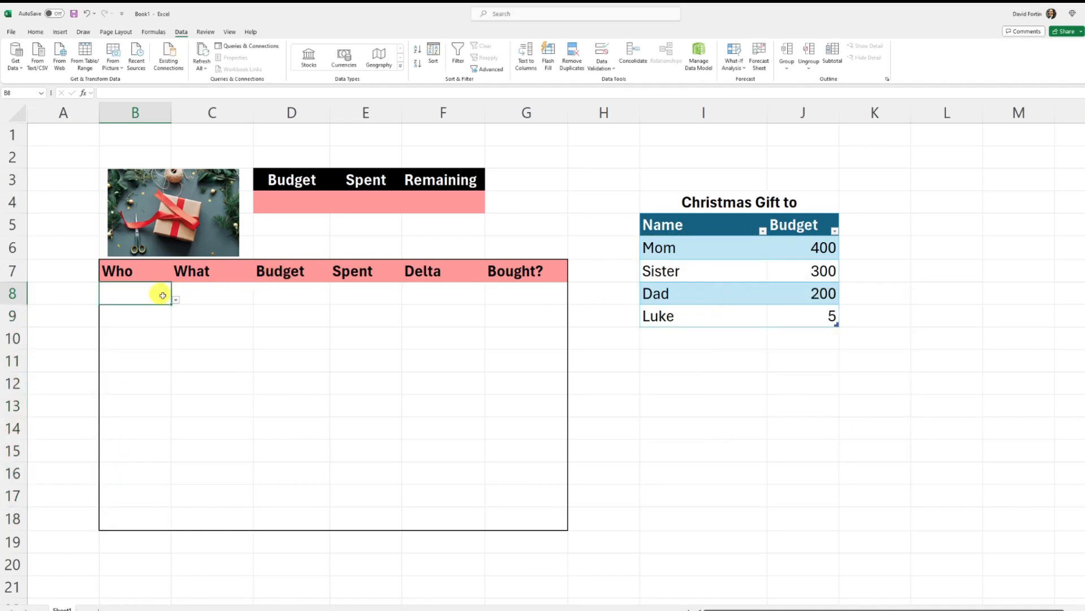
left_click(172, 301)
left_click(141, 324)
left_click(151, 312)
left_click(175, 321)
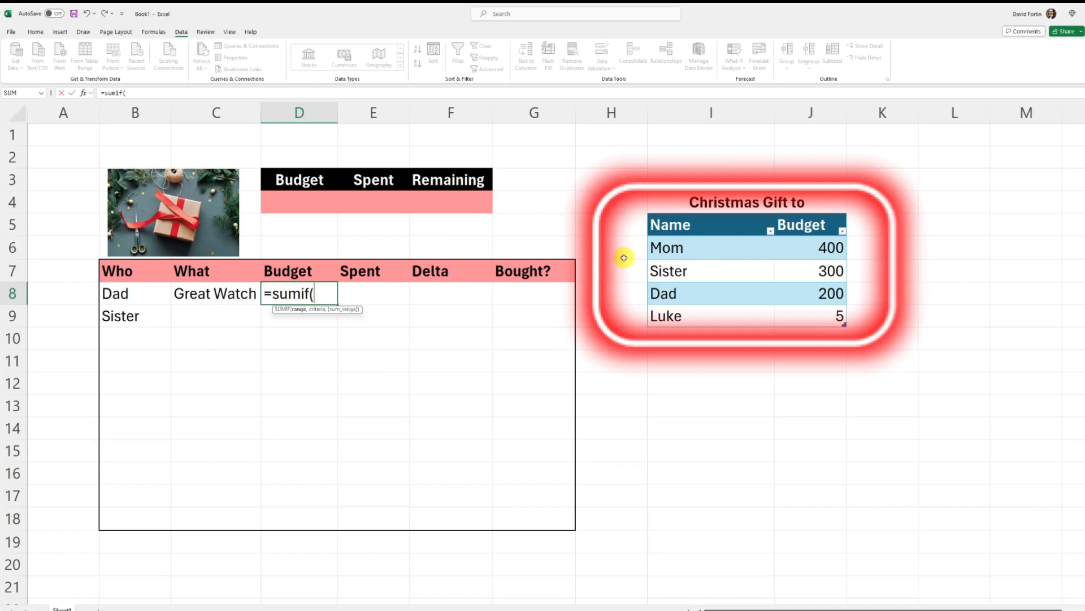
Step: Fill in the SUMIF in D8 with range Name[Name], criteria $B8 and sum range Name[Budget]
left_click_drag(681, 250, 681, 316)
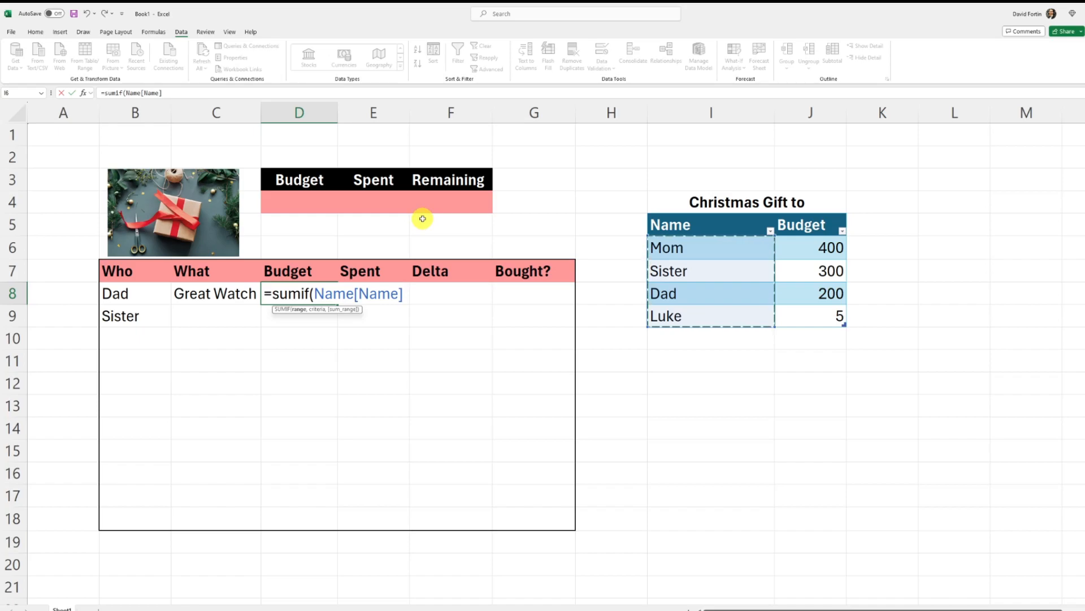
type(",")
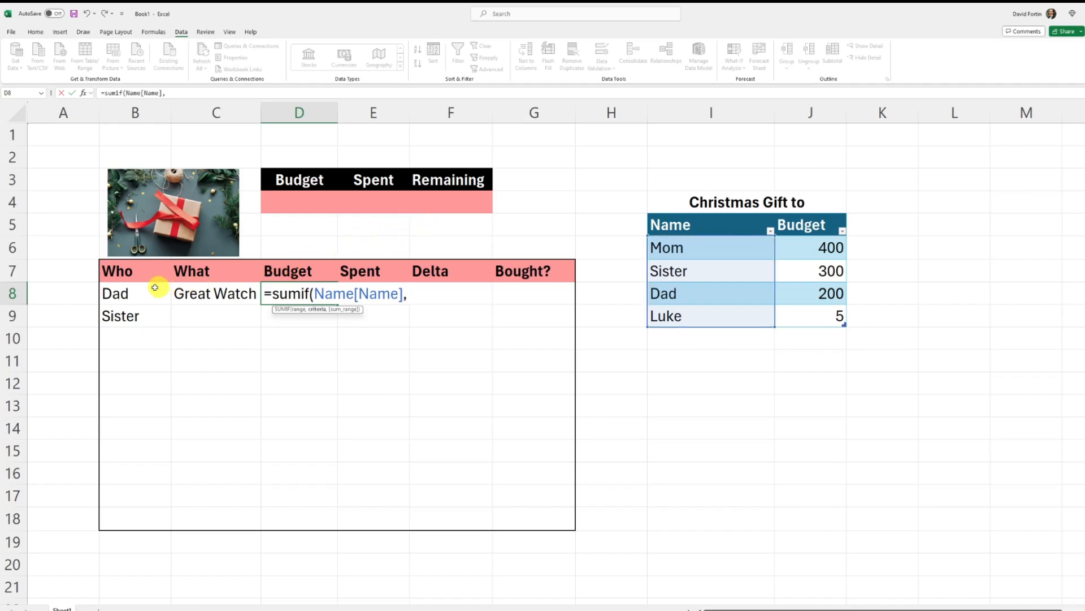
left_click(137, 291)
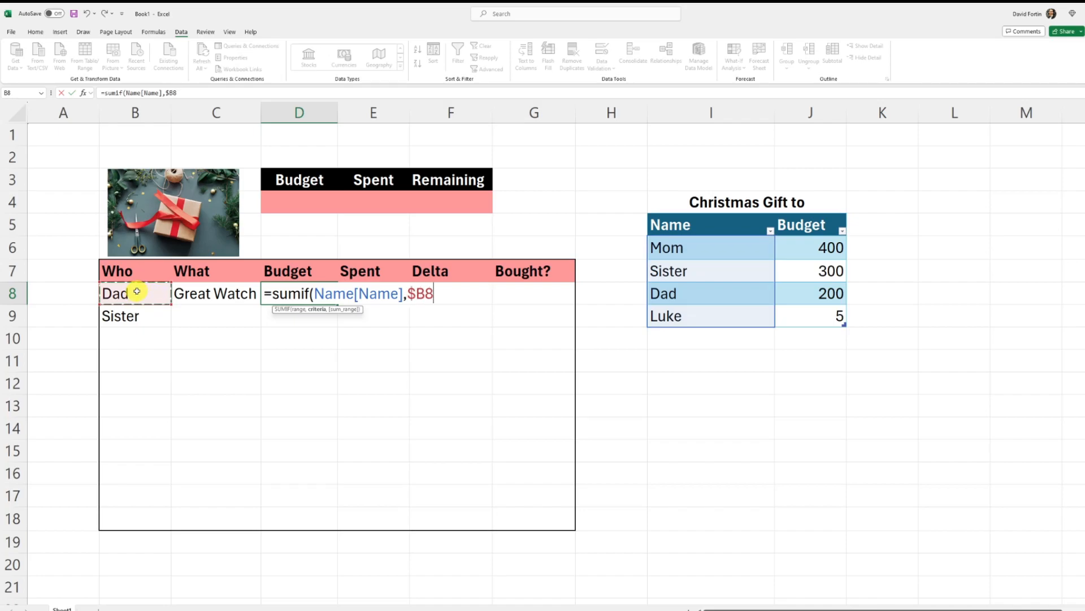
left_click_drag(831, 247, 829, 319)
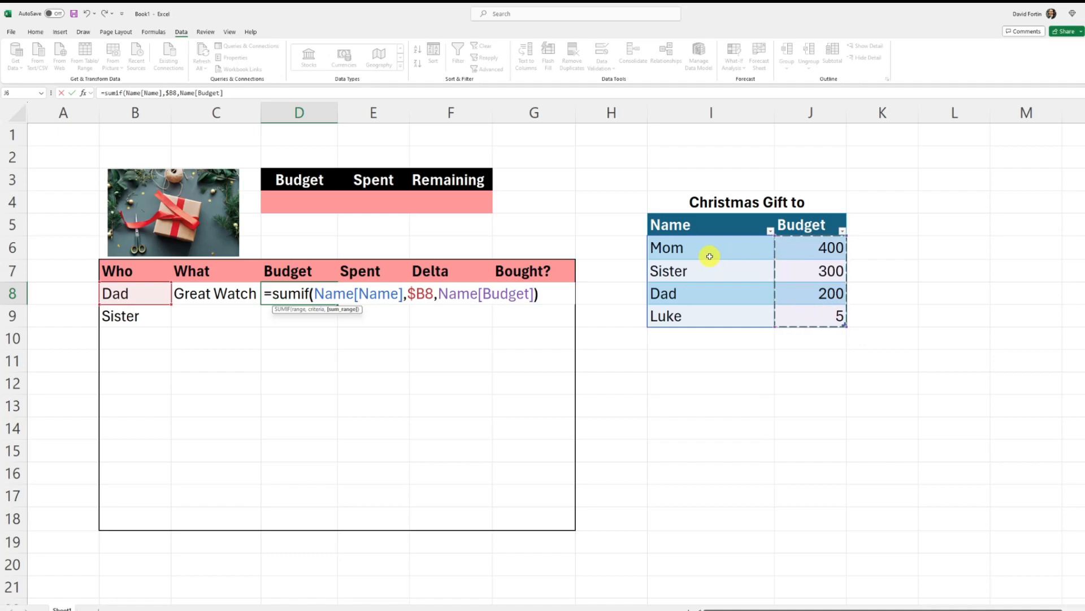
Step: Divide the SUMIF in D8 by a COUNTIF of the Dad cell B8 over $B$8:$B$18 and commit the formula
type(")/countif")
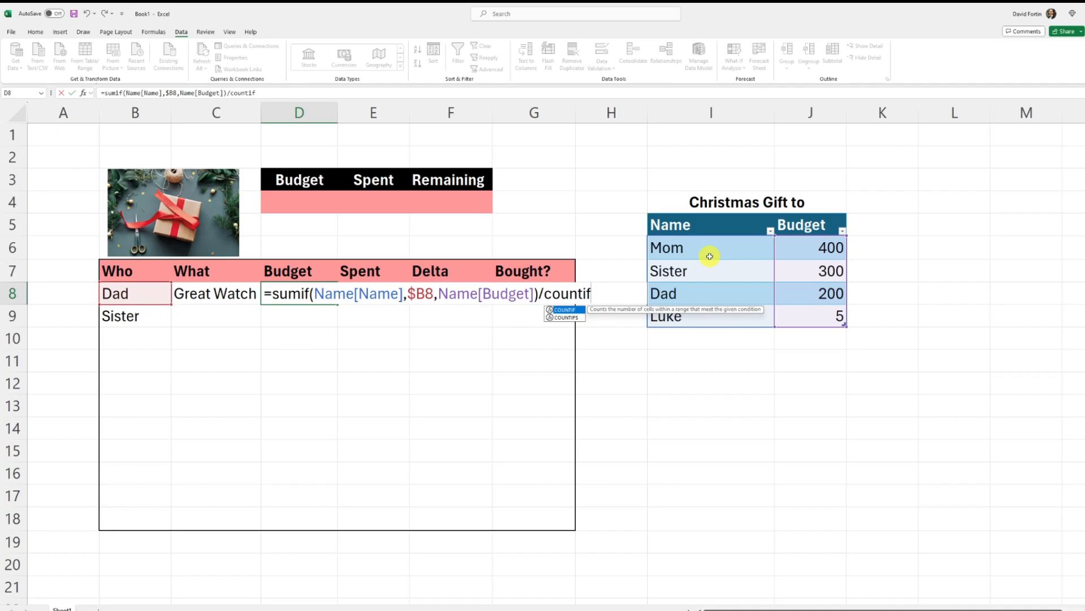
type("(")
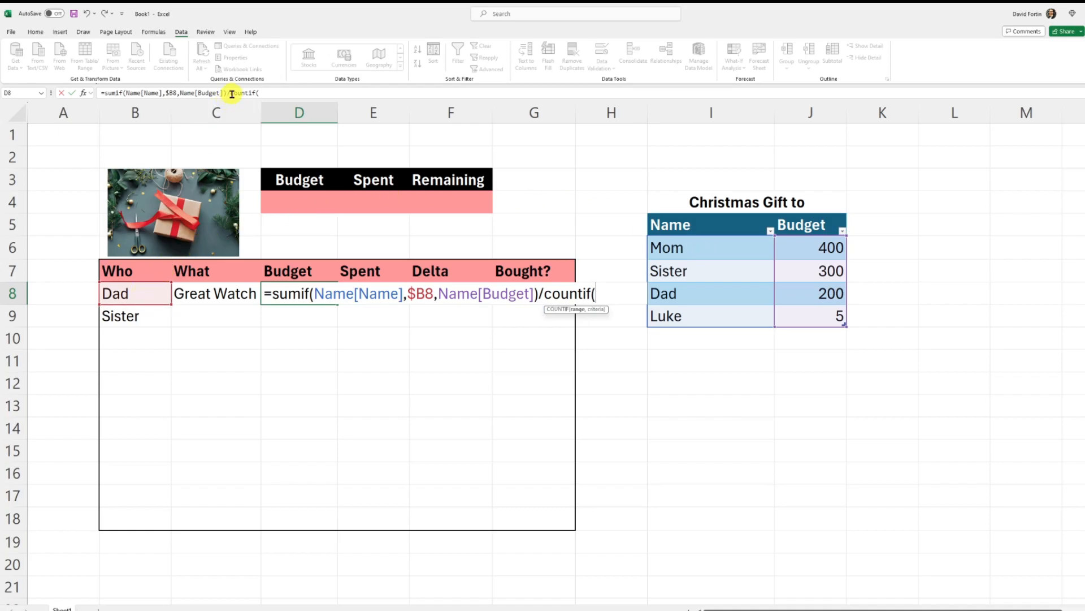
left_click_drag(162, 289, 138, 516)
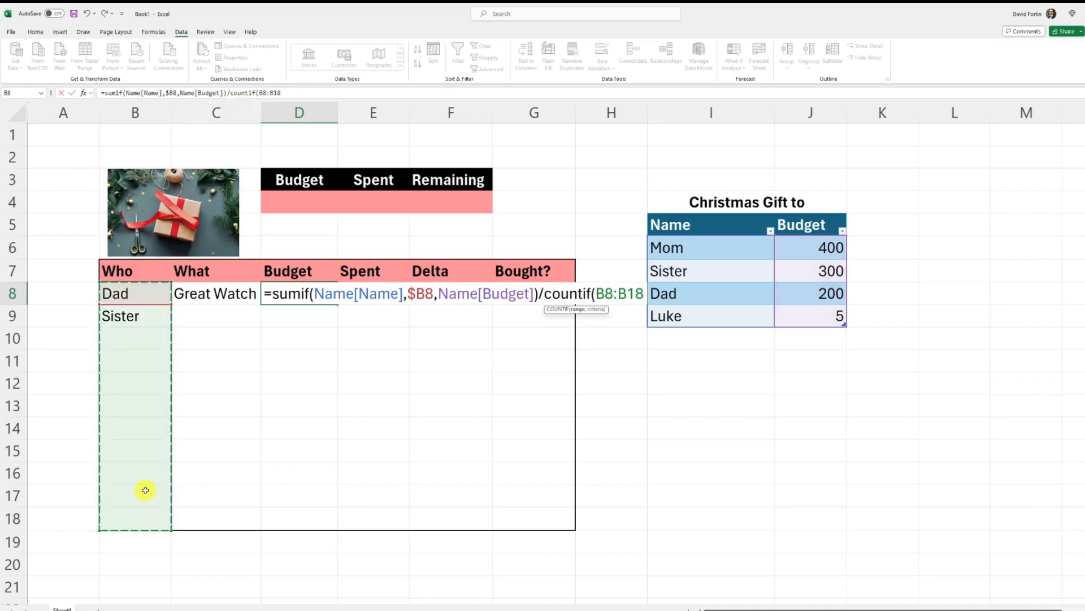
key("F4")
type(",")
left_click(132, 296)
key("F4")
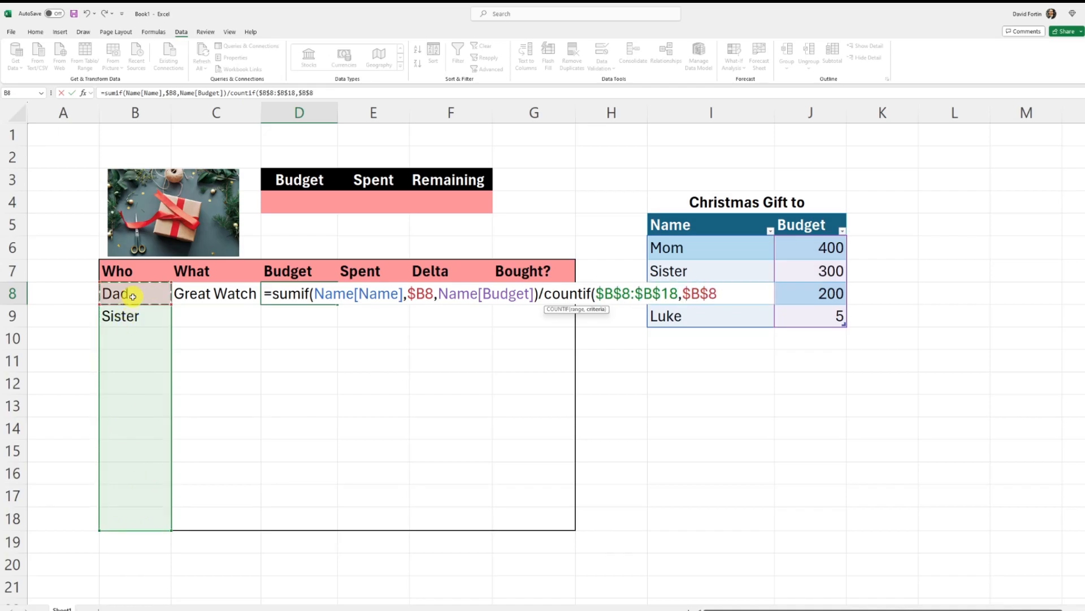
key("Return")
key("Return")
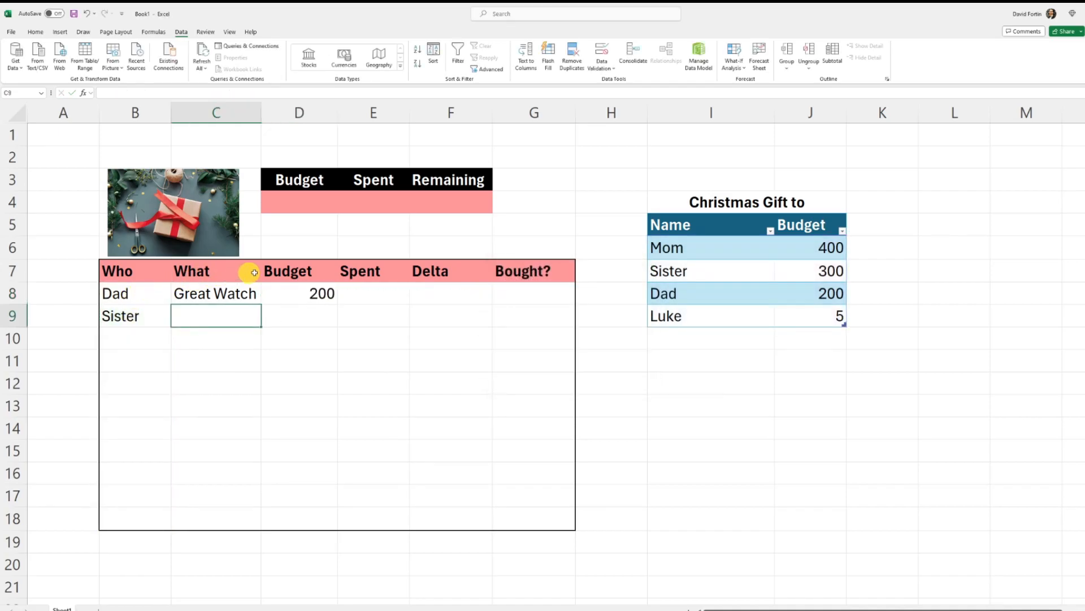
Step: Choose Dad from the Who dropdown lists in B10 and B11 to test the budget split
left_click(156, 338)
left_click(176, 345)
left_click(154, 369)
left_click(168, 360)
left_click(176, 366)
left_click(154, 388)
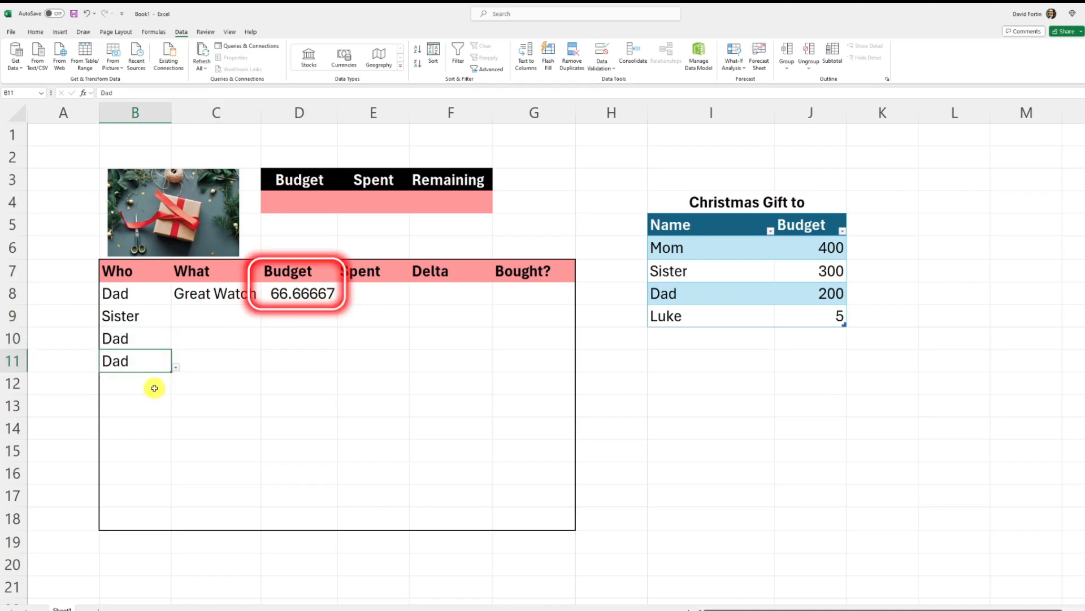
Step: Clear the Dad entries from B11 and B10
key("Delete")
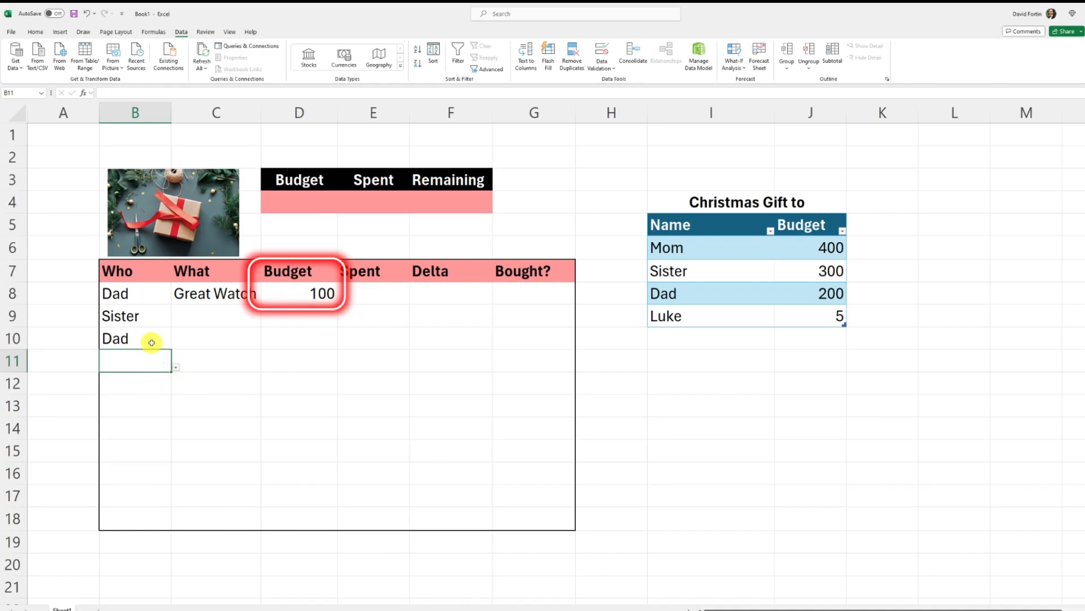
left_click(151, 340)
key("Delete")
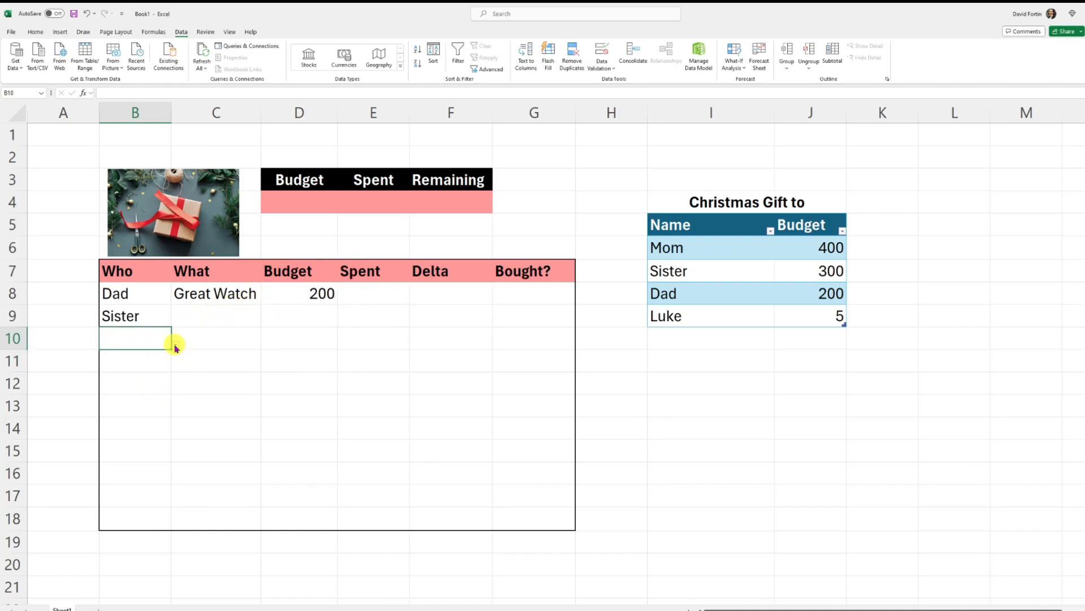
Step: Choose Dad for B10 and copy the Budget formula from D8 to D10
left_click(175, 345)
left_click(150, 367)
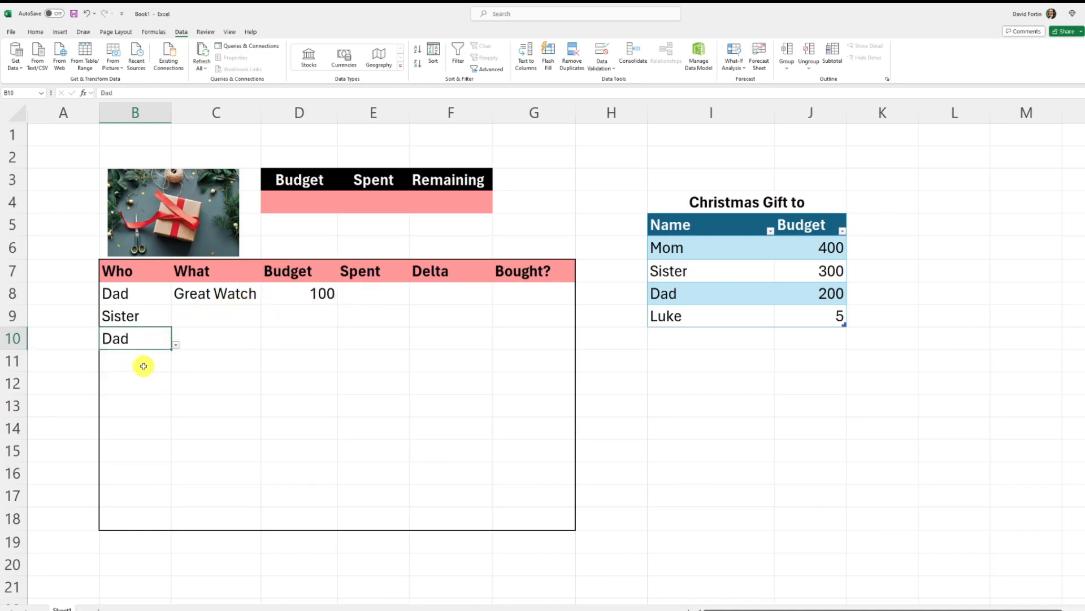
left_click(277, 292)
key("ctrl+c")
left_click(286, 341)
key("ctrl+v")
key("F2")
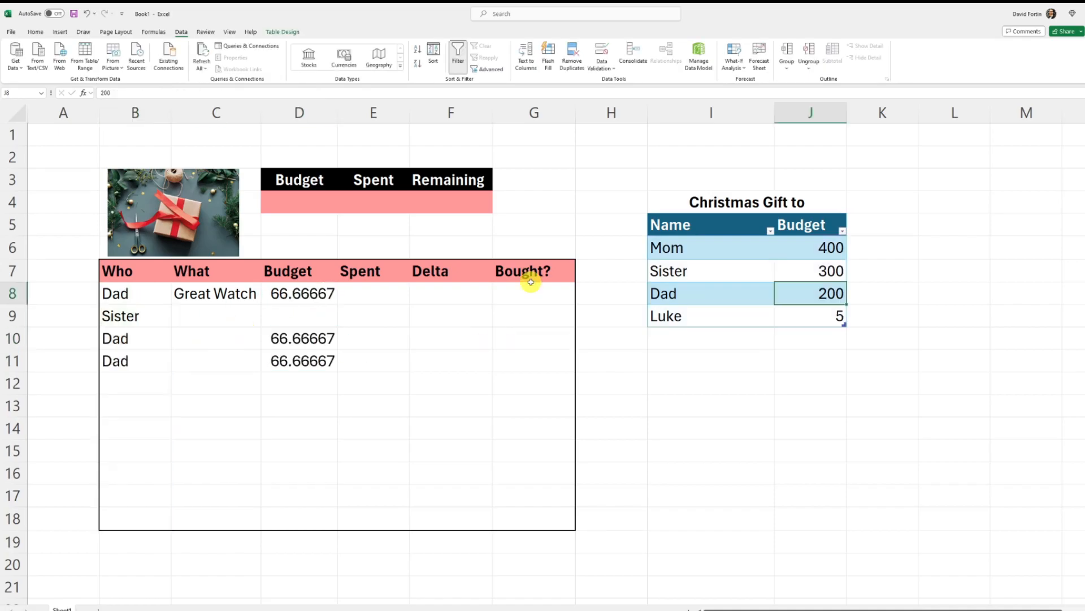
Step: Try a budget of 500 for Dad in the gift table, and raise it to 1000
type("500")
key("Return")
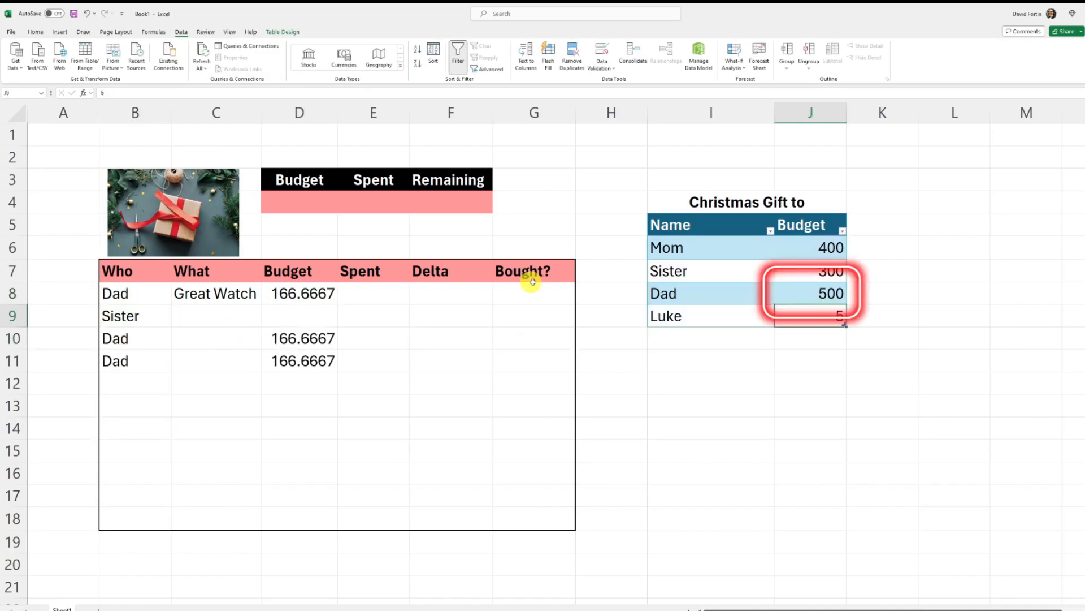
left_click(839, 286)
type("1000")
key("Return")
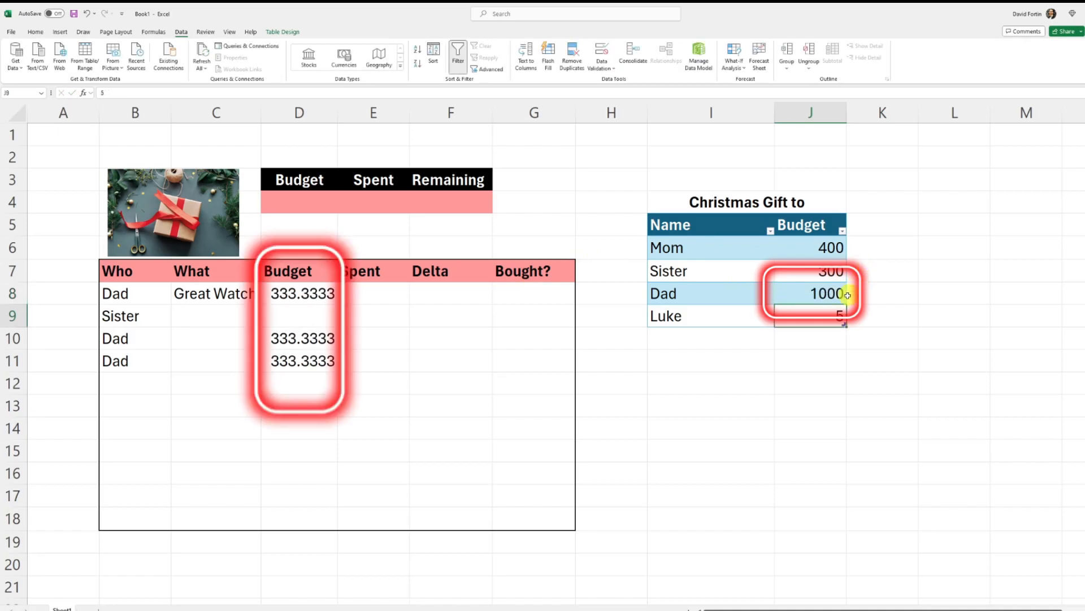
Step: Check the Budget column cells D8 to D10 against Dad's budget in the gift table
left_click(300, 294)
key("Down")
key("Down")
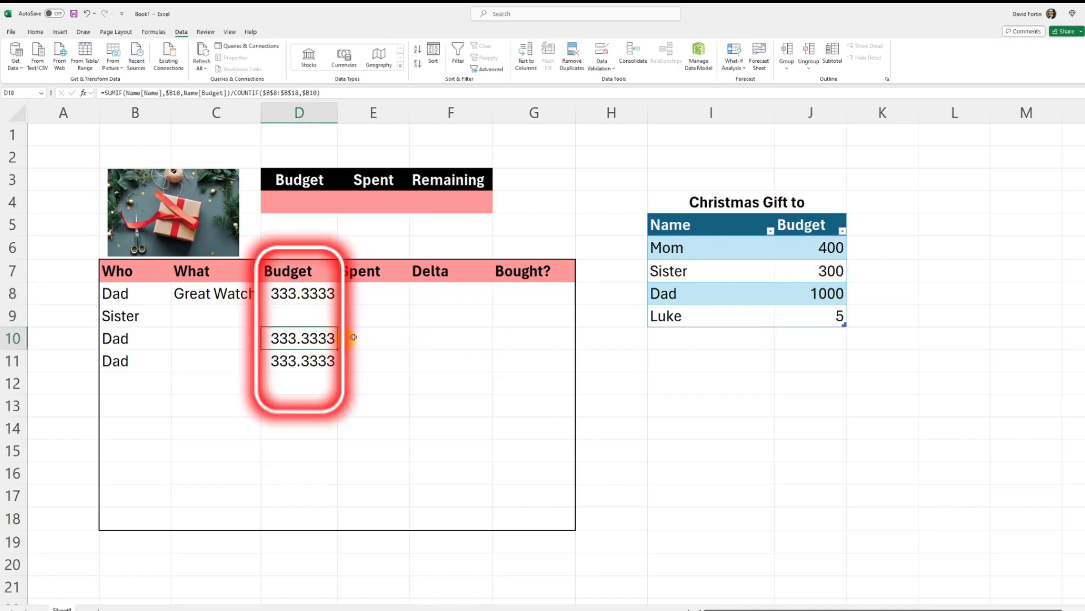
left_click(809, 287)
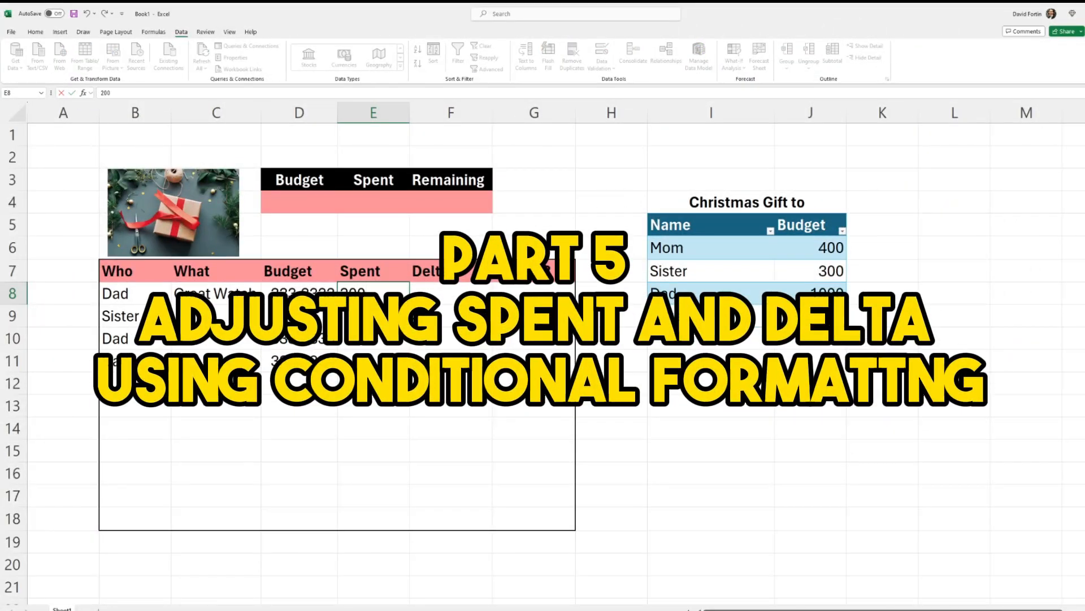
Step: Enter 200 as Spent in E8 and calculate the Delta in F8 with =D8-E8
key("Tab")
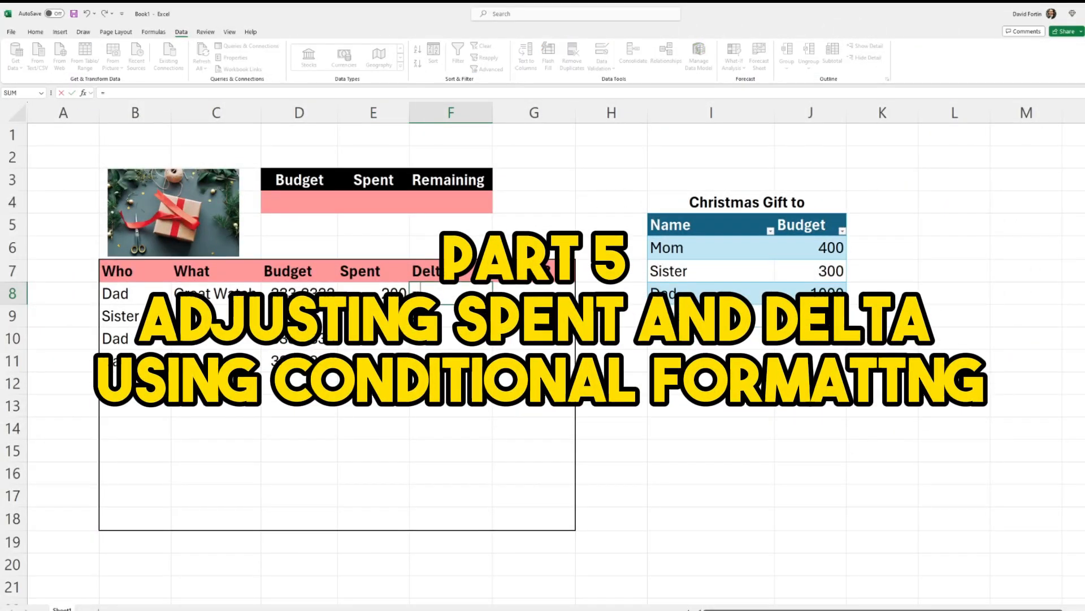
type("=")
key("Left")
key("Left")
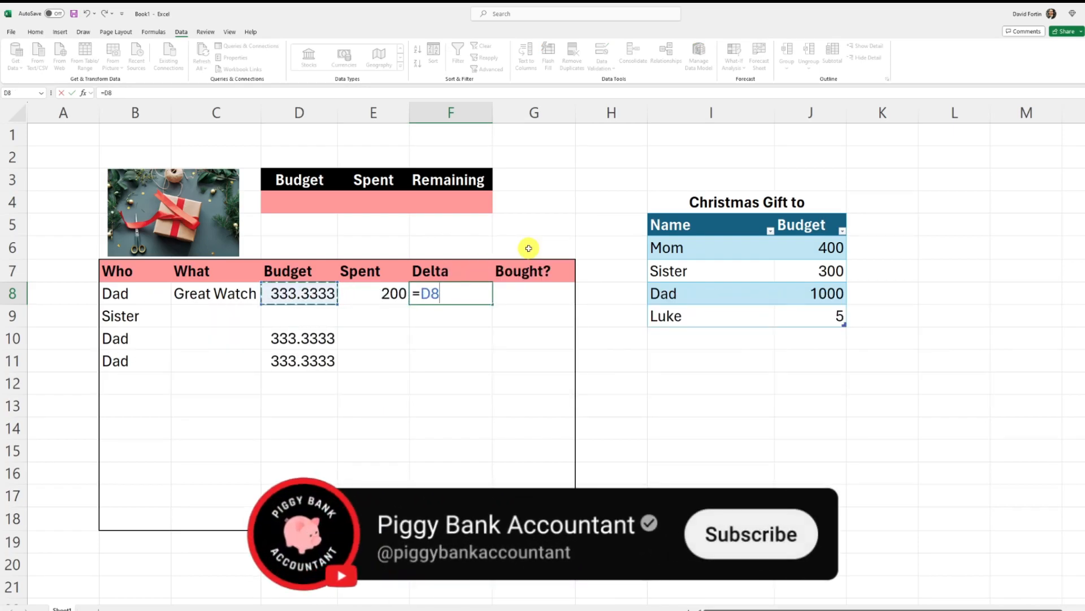
type("-")
key("Left")
key("Return")
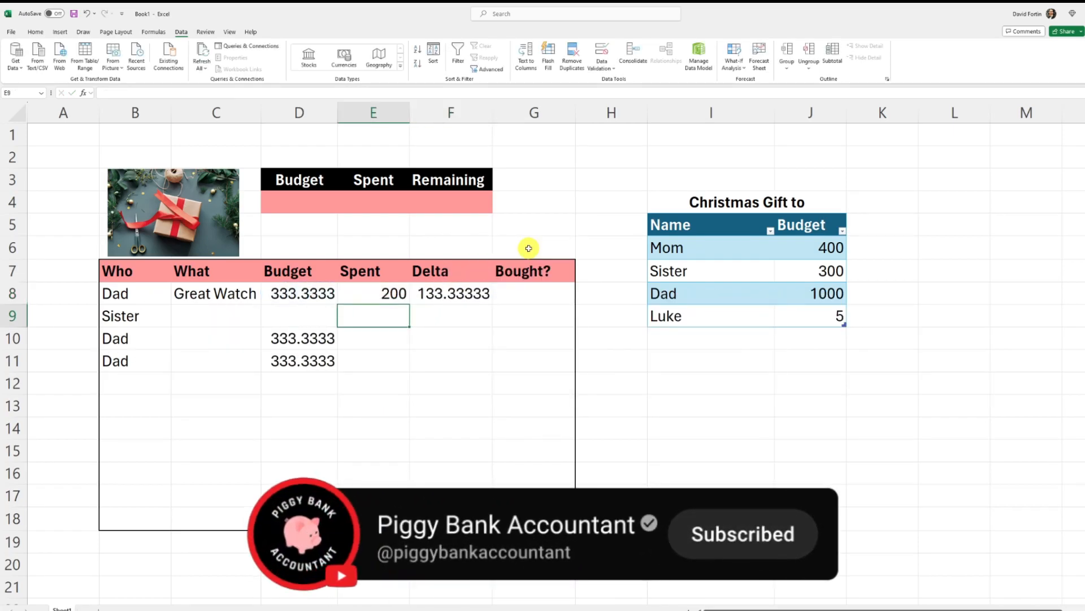
Step: Add a Greater Than conditional formatting rule to Delta cell F8 with green fill and dark green text
left_click(469, 293)
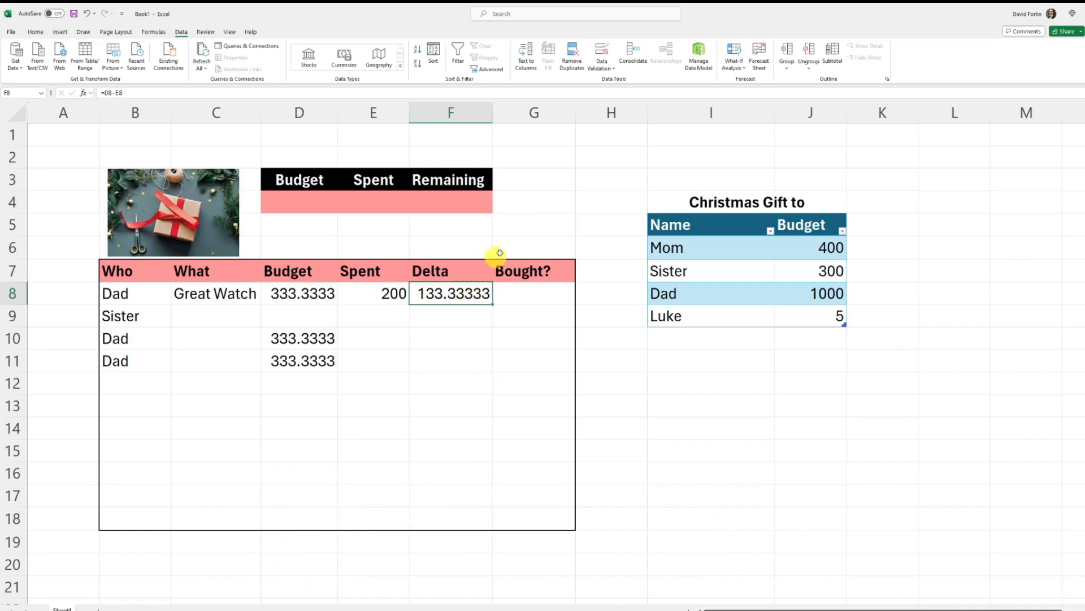
left_click(35, 33)
left_click(411, 59)
mouse_move(436, 86)
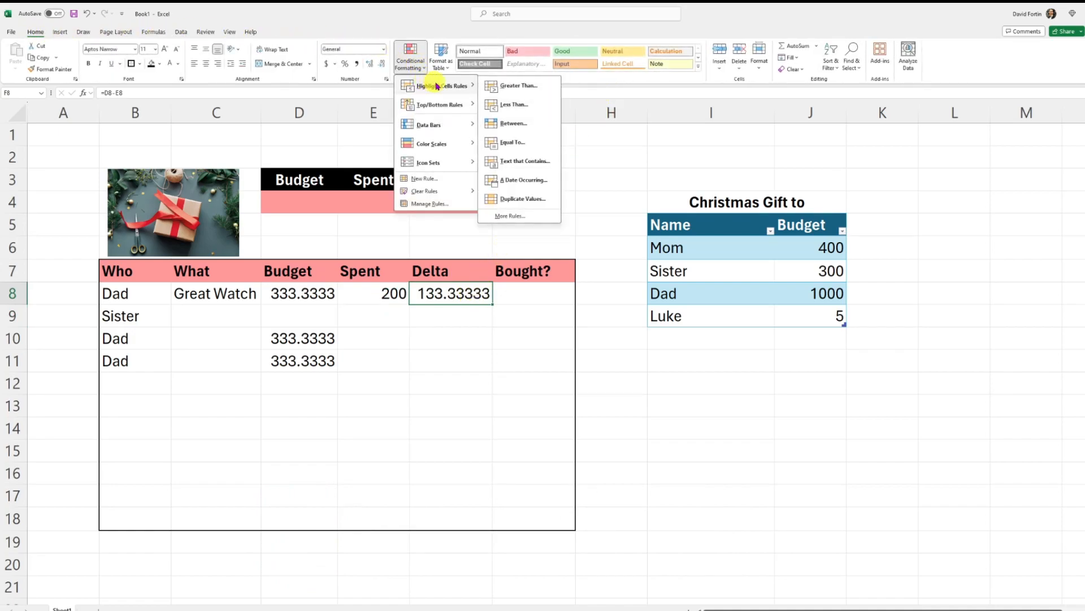
left_click(509, 85)
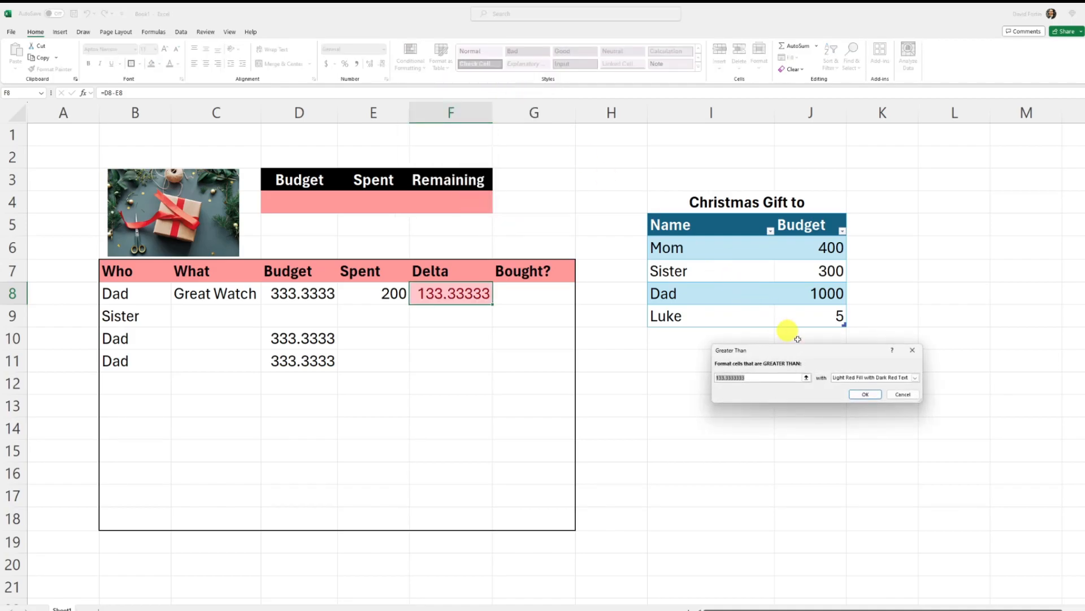
left_click(858, 378)
left_click(854, 398)
left_click(861, 395)
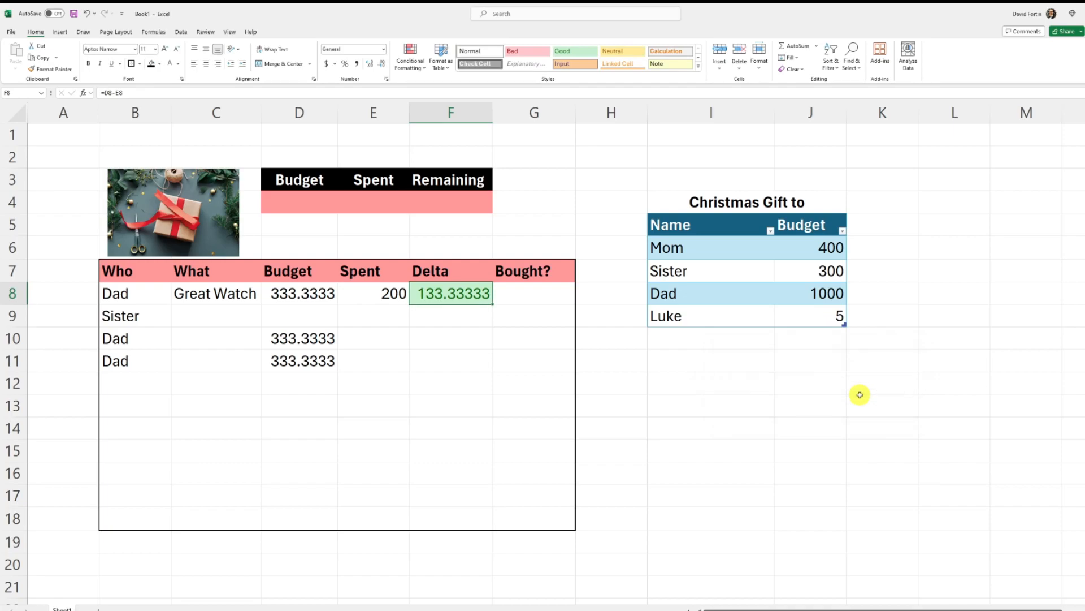
Step: Add a Less Than 0 conditional formatting rule to Delta cell F8 with light red fill and dark red text
left_click(408, 67)
mouse_move(417, 88)
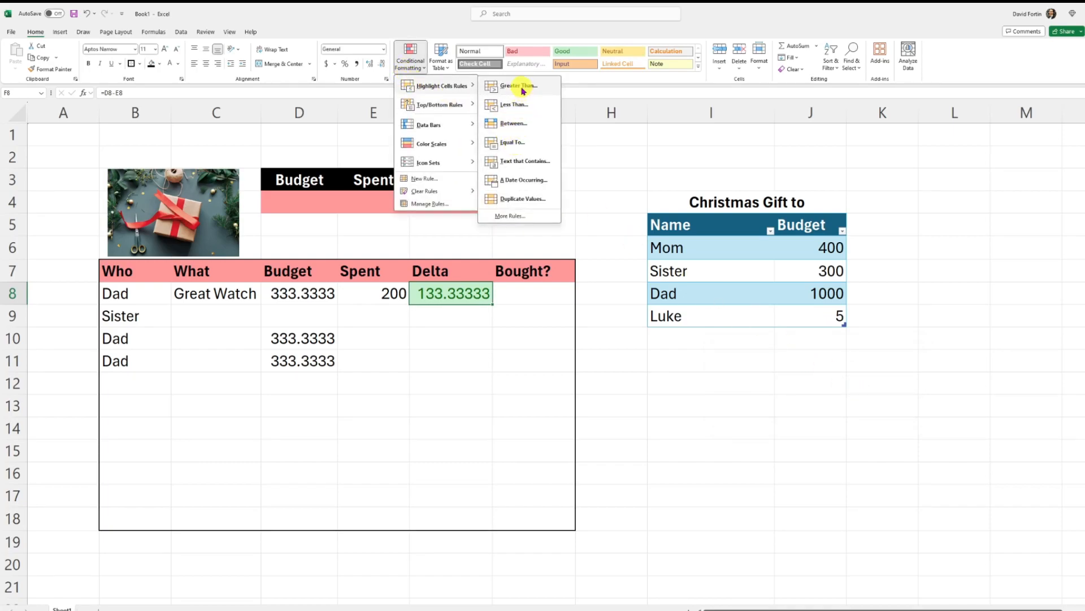
left_click(530, 110)
type("0")
left_click(866, 395)
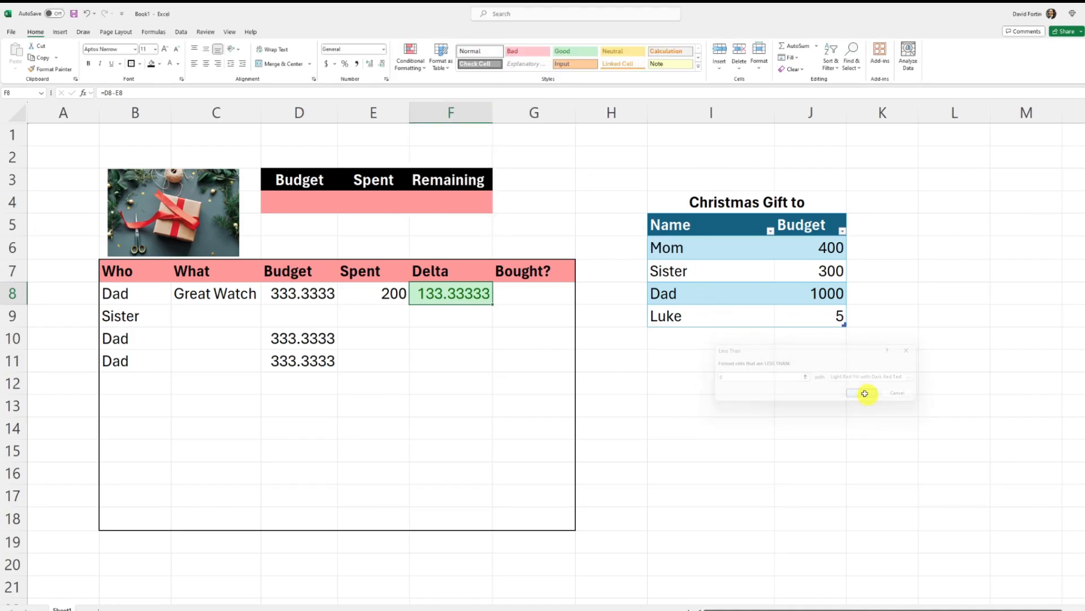
Step: Set the Spent amount for Dad's Great Watch in E8 to 350
left_click(388, 293)
type("350")
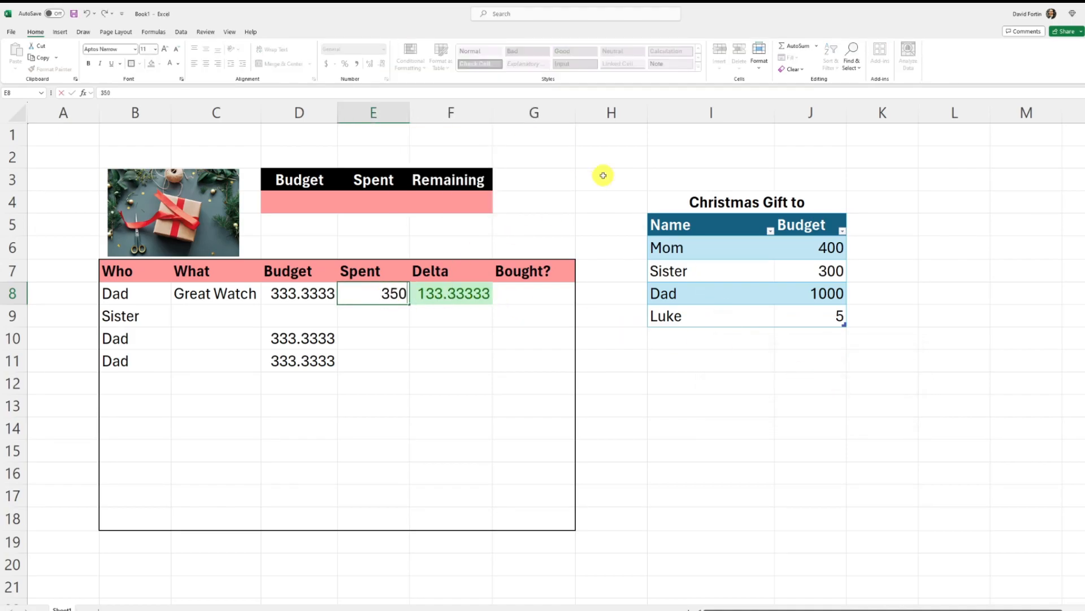
key("Return")
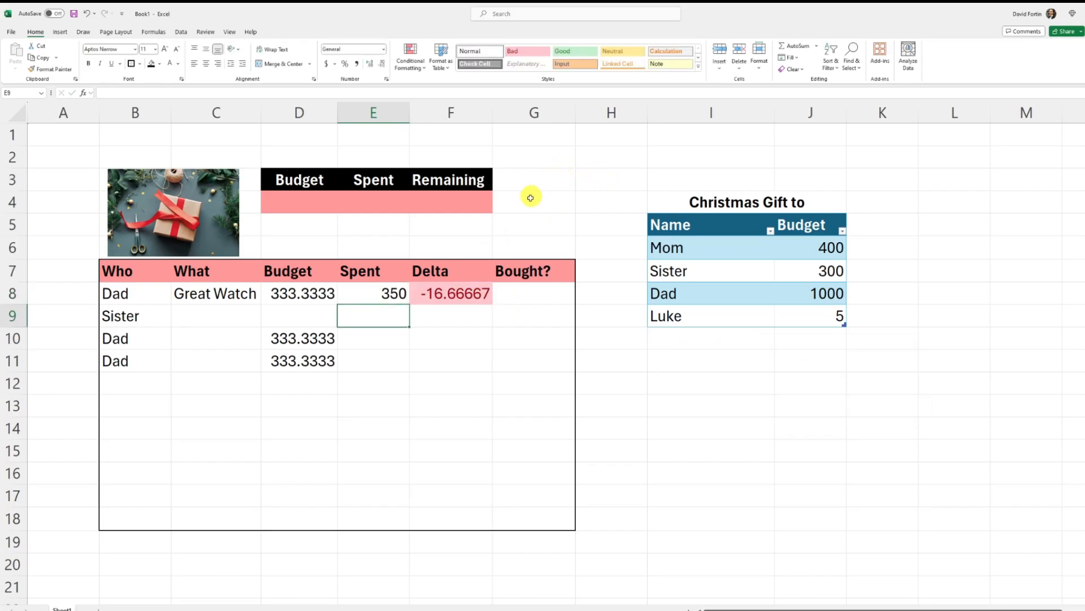
Step: Insert checkboxes in the Bought? column cells G8 to G18
left_click(515, 292)
left_click_drag(536, 296, 531, 516)
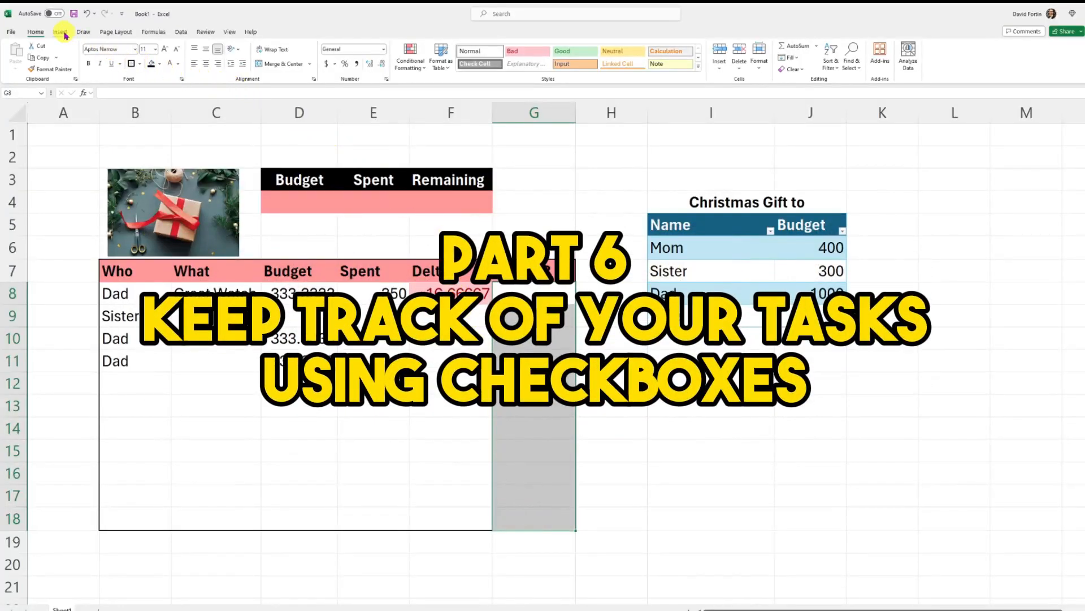
left_click(65, 35)
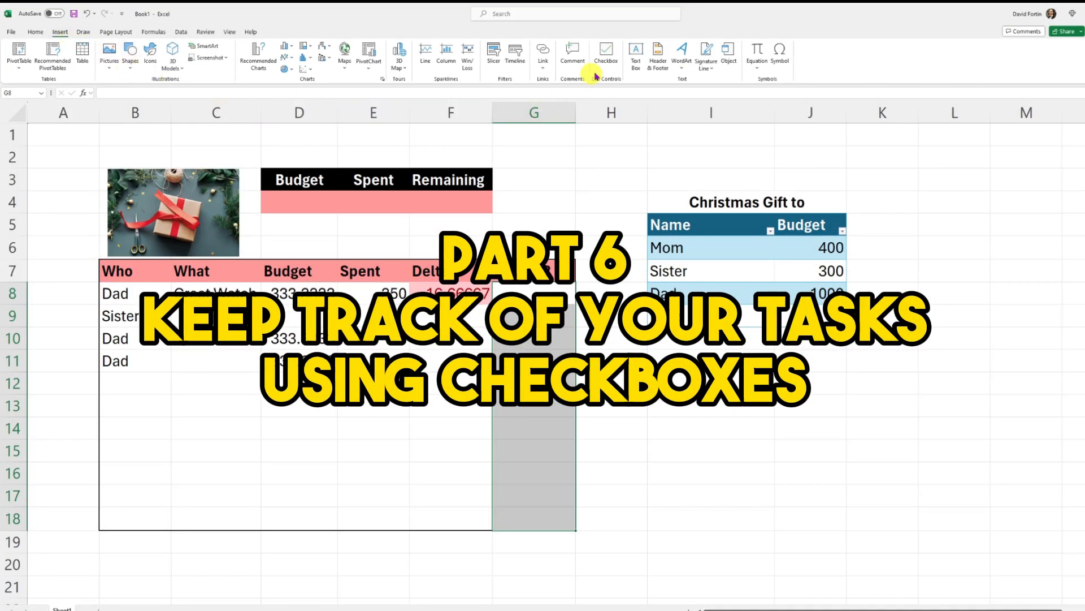
left_click(615, 61)
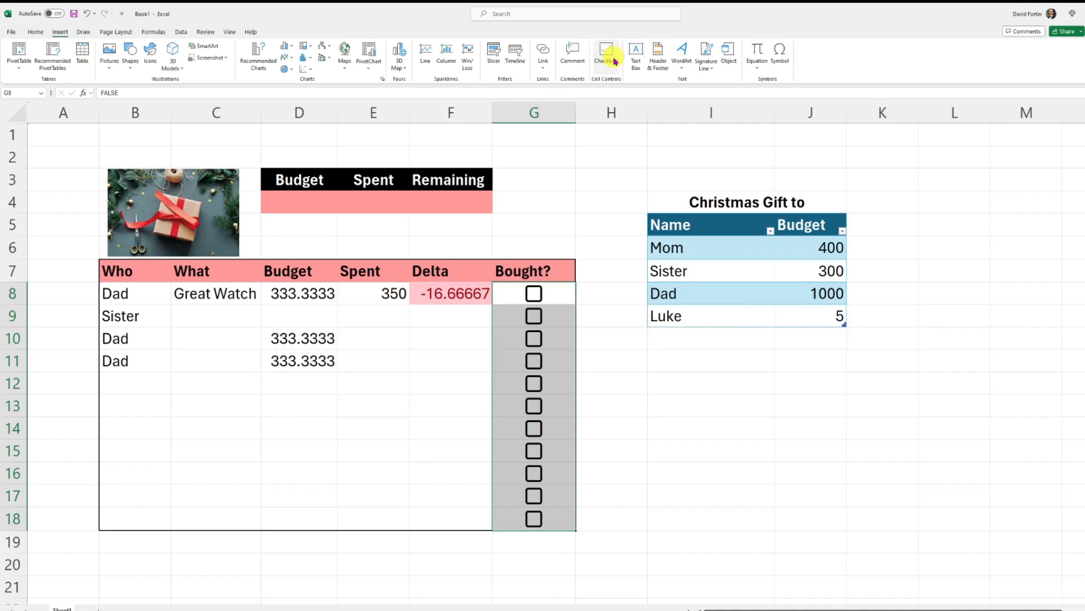
Step: Tick the checkbox in G8 and add an Equal To TRUE conditional formatting rule with a custom green font colour to G8:G18
left_click(560, 295)
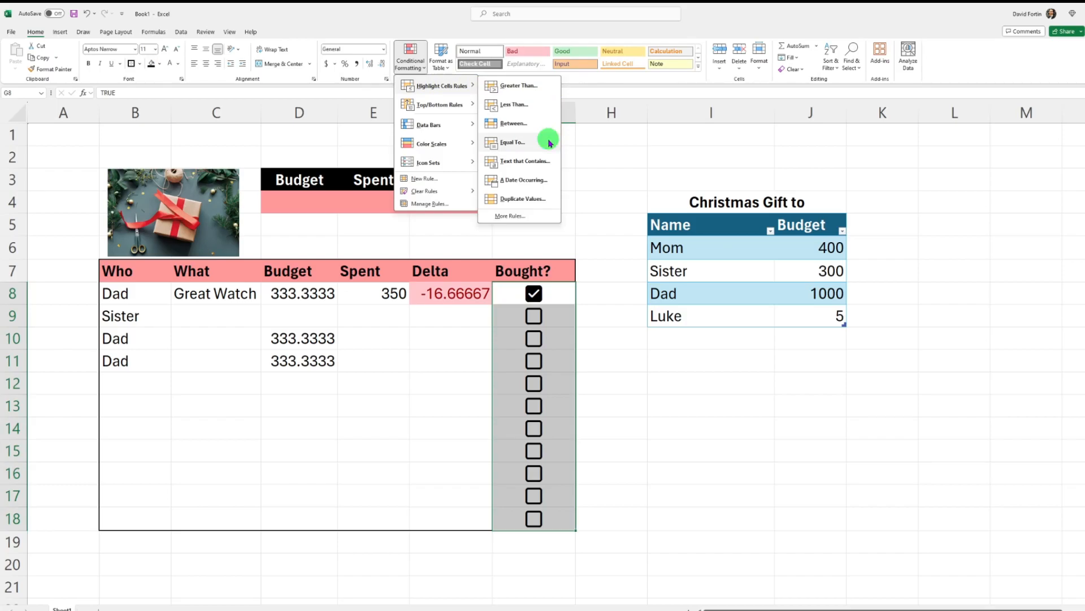
left_click(550, 143)
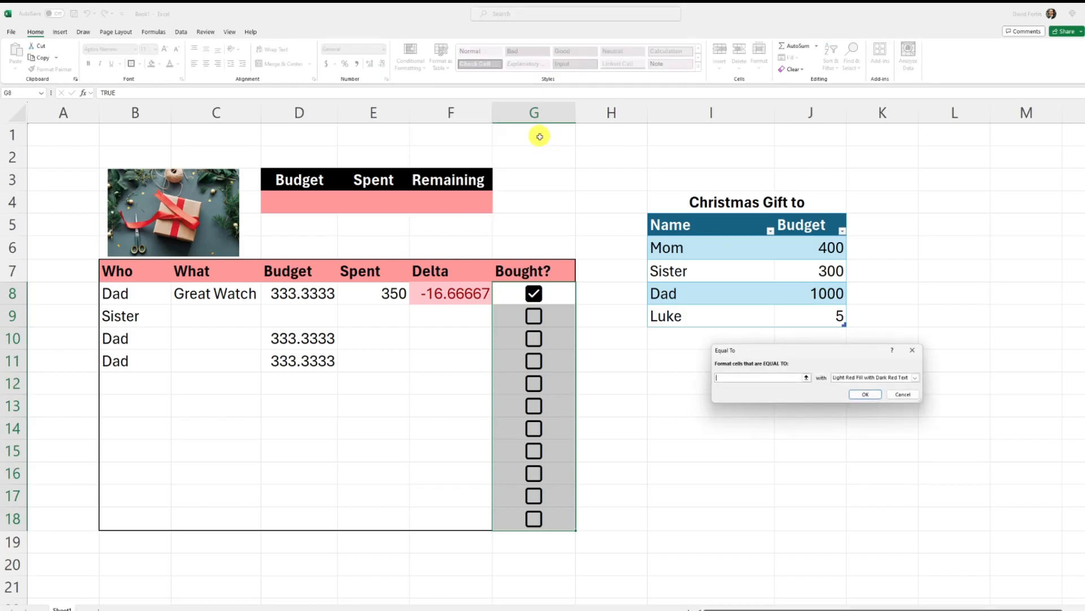
type("TRUE")
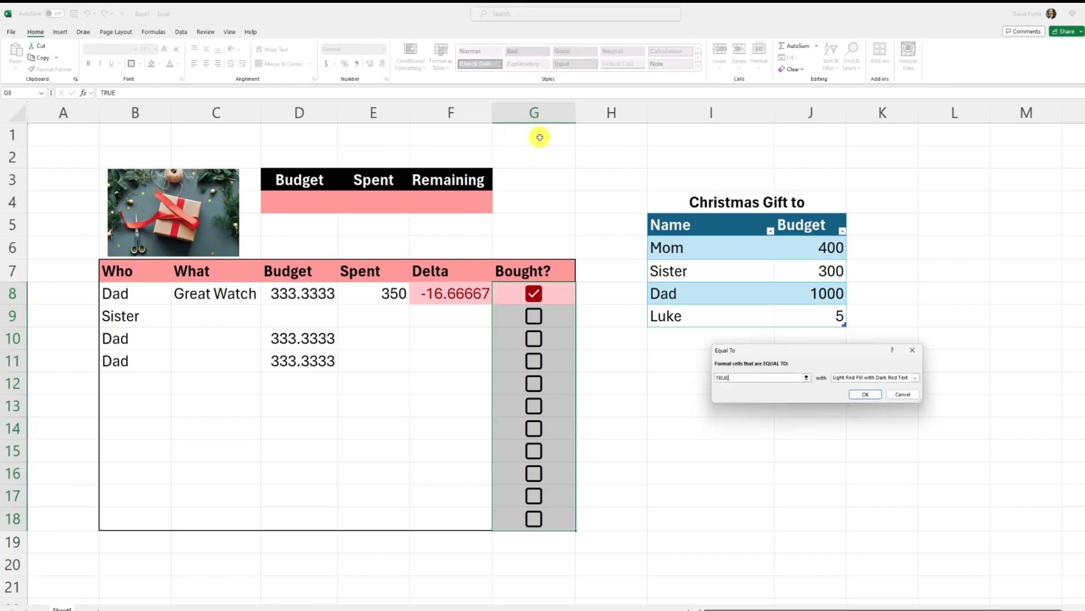
left_click(875, 378)
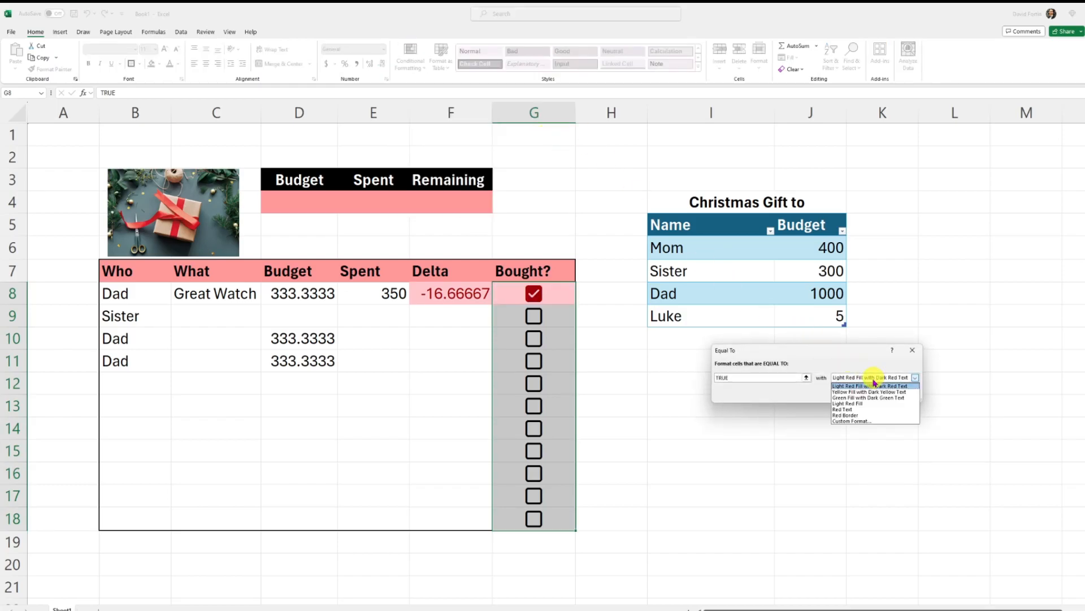
left_click(858, 420)
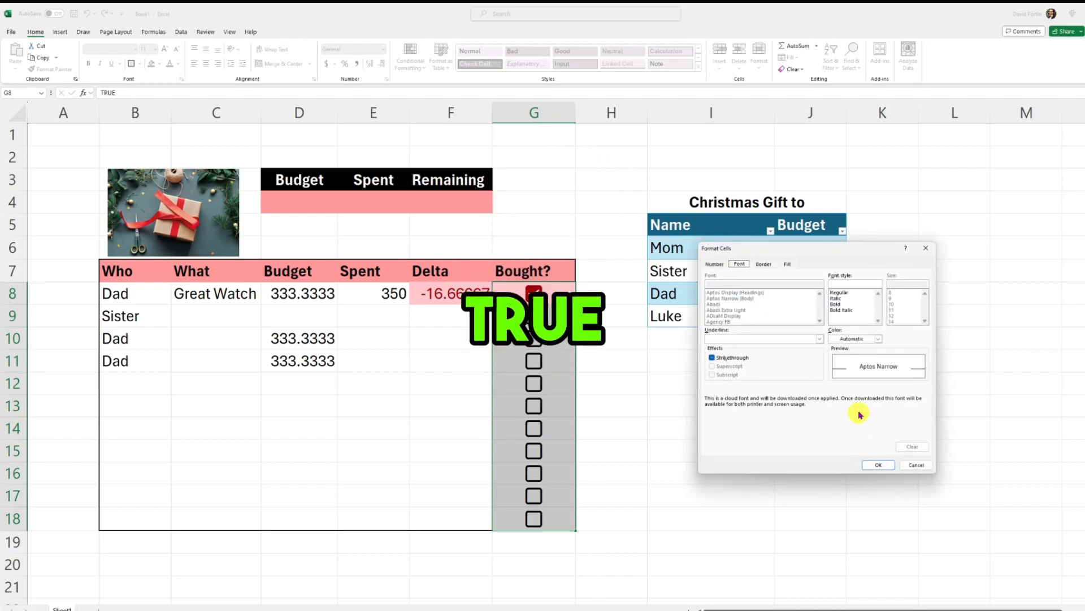
left_click(854, 338)
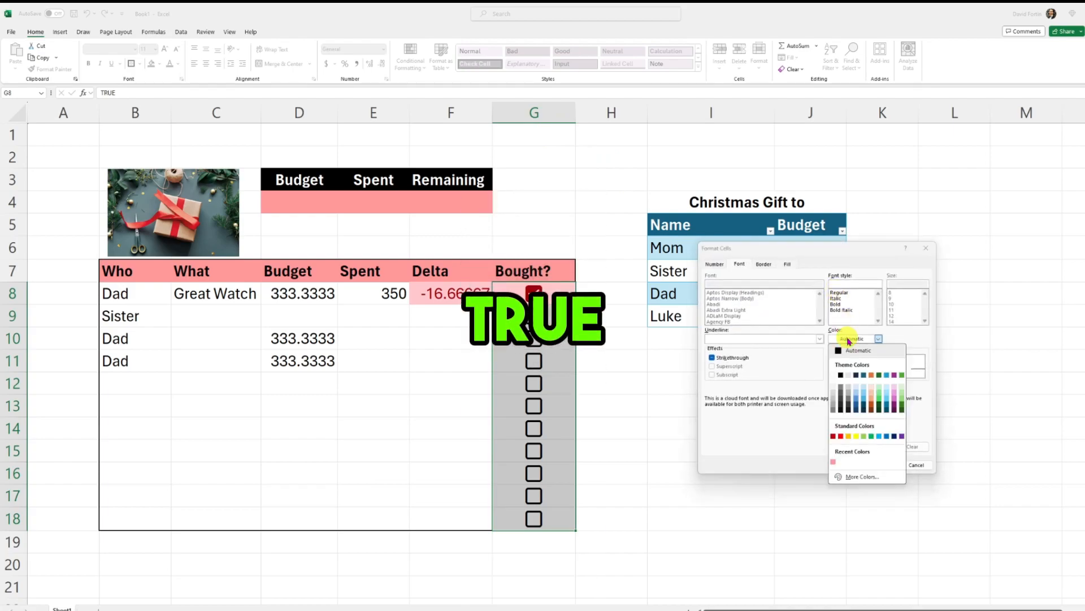
left_click(903, 375)
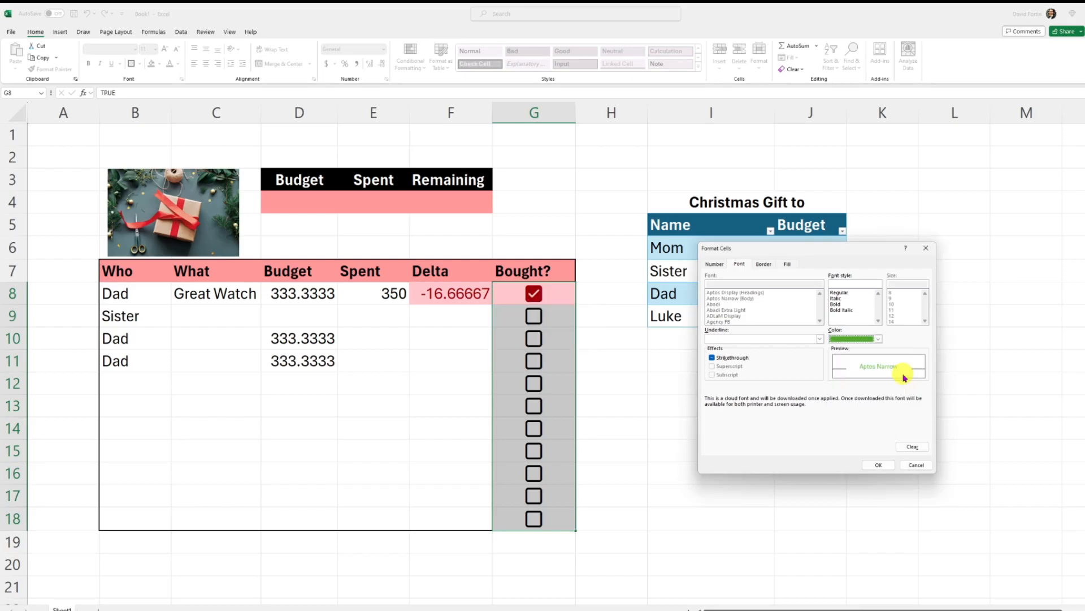
left_click(880, 467)
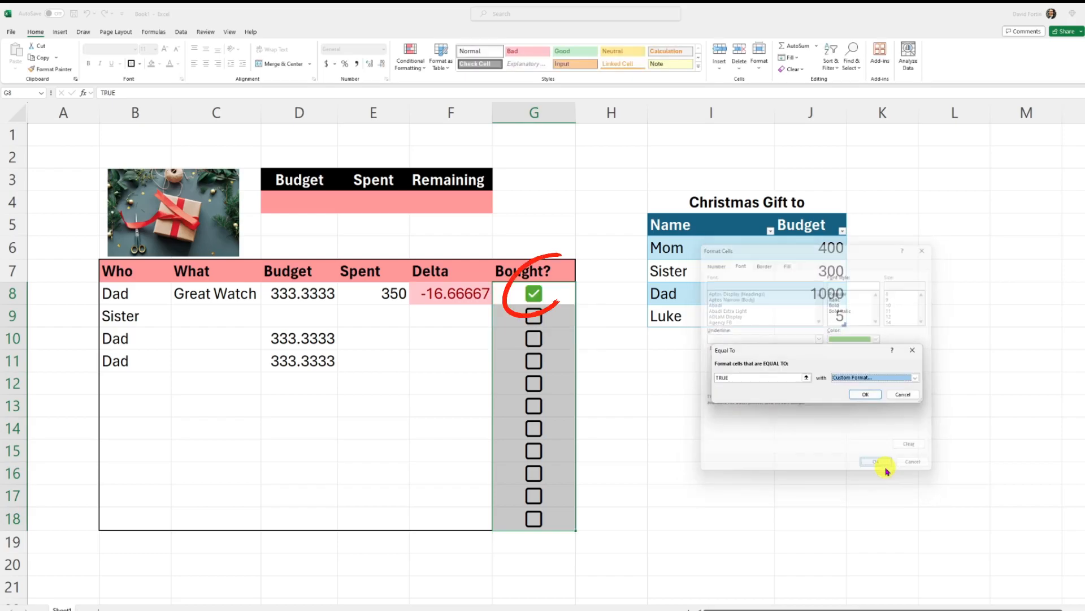
left_click(866, 394)
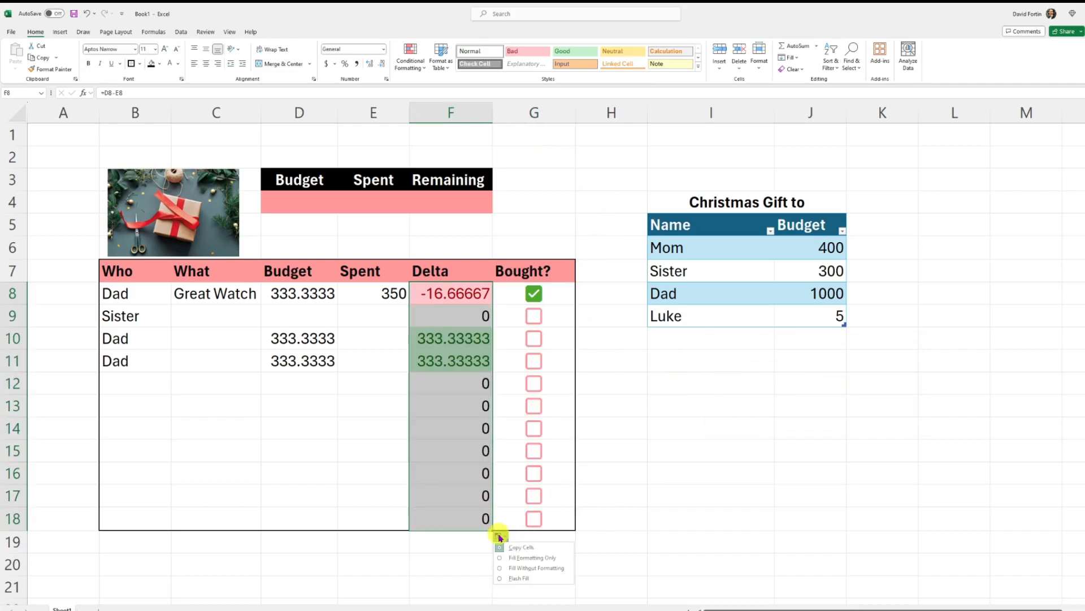
Step: Copy the Budget formula from D8 down to D18 and enter Sister in Who cells B12 and B13
left_click(711, 384)
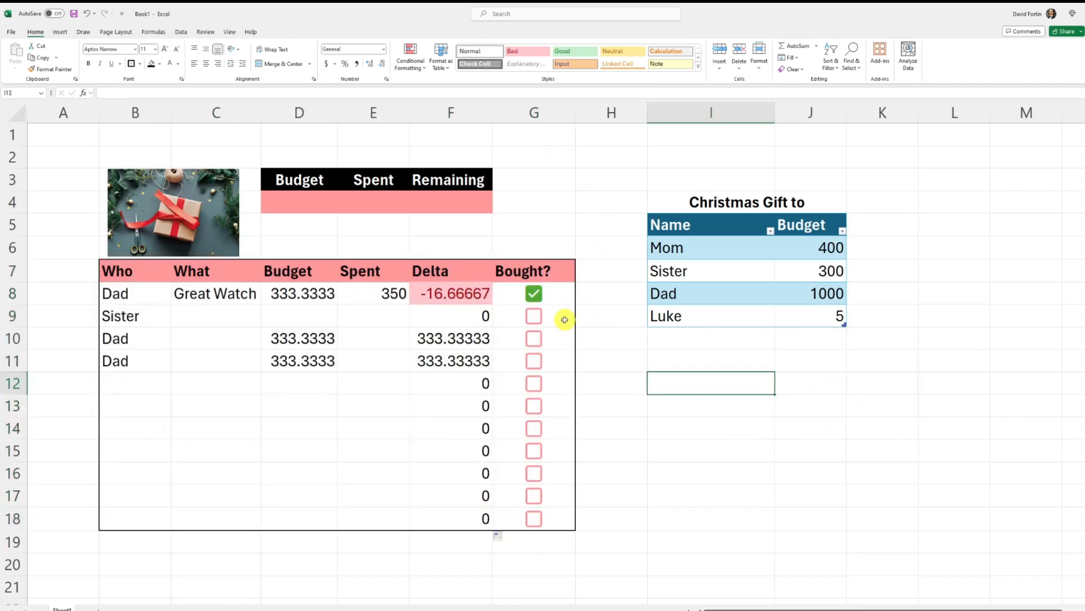
left_click_drag(299, 315, 322, 514)
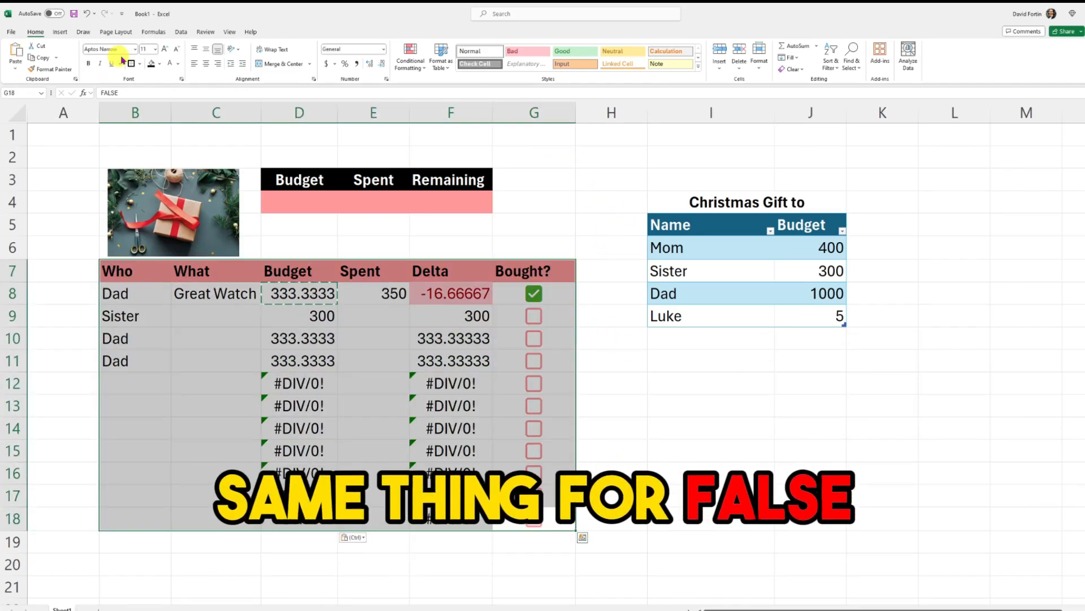
type("Sister Sister")
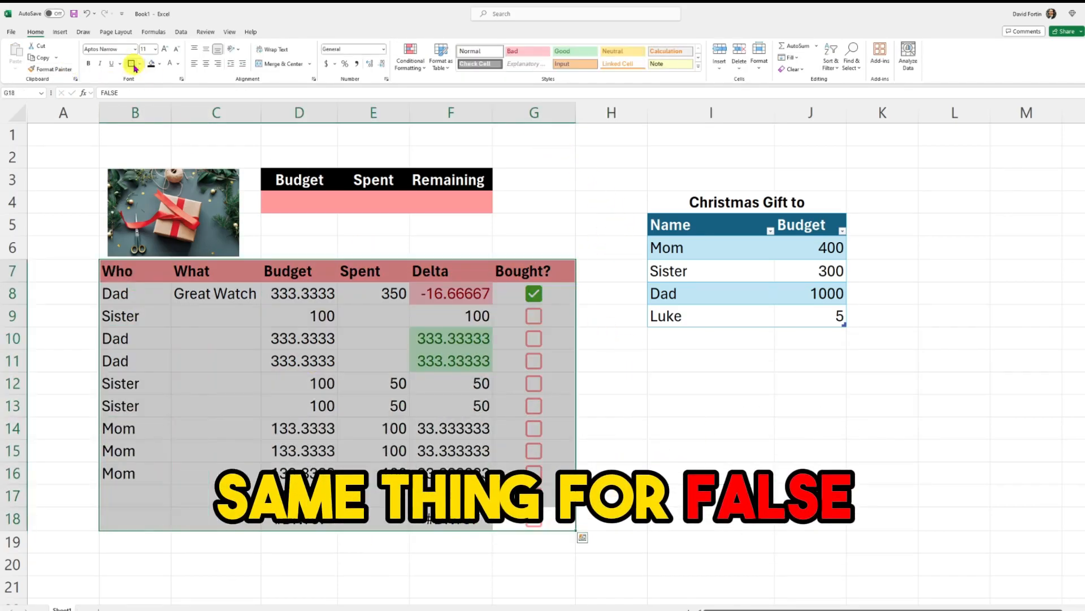
Step: Add a Highlight Cells rule to the Delta cells F8 to F18 that gives positive values green fill and dark green text
left_click(458, 316)
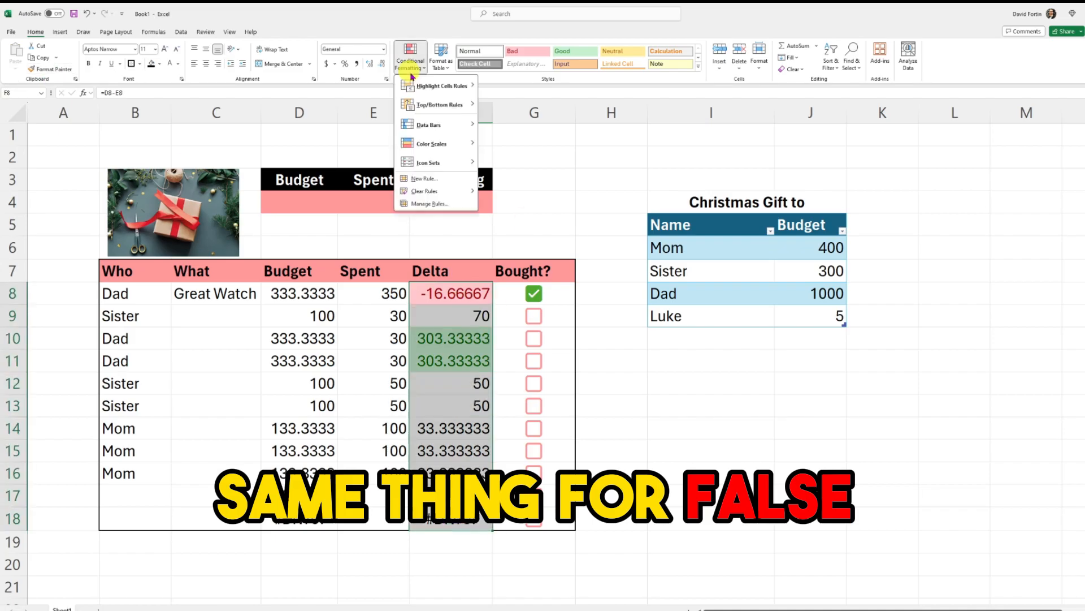
left_click(448, 85)
left_click(862, 394)
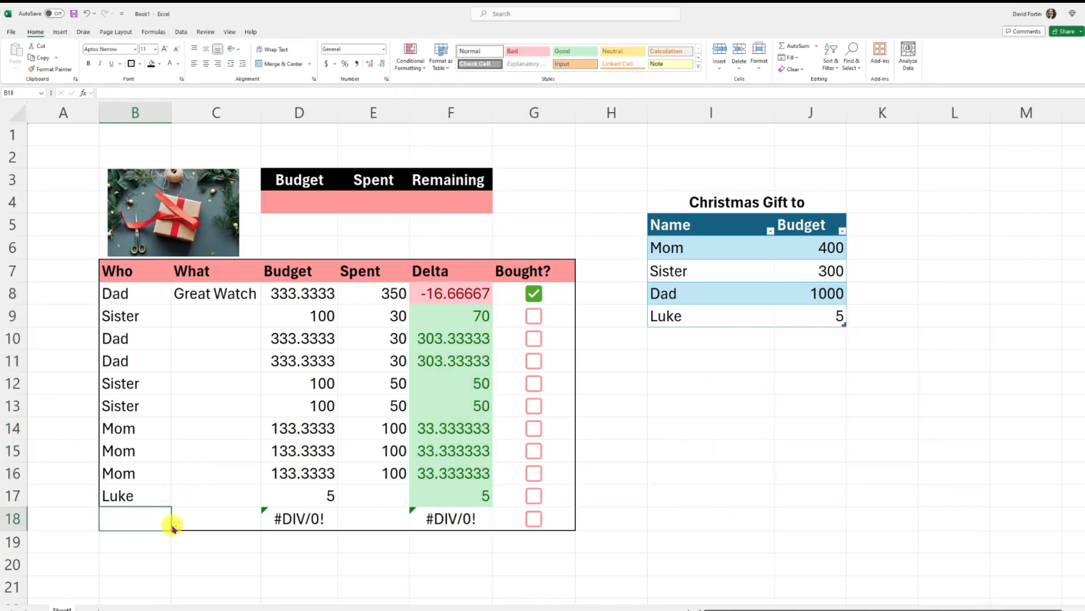
Step: Assign row 18 to Luke and enter Candies in the What column of the two Luke rows
left_click(175, 526)
left_click(141, 552)
left_click(220, 499)
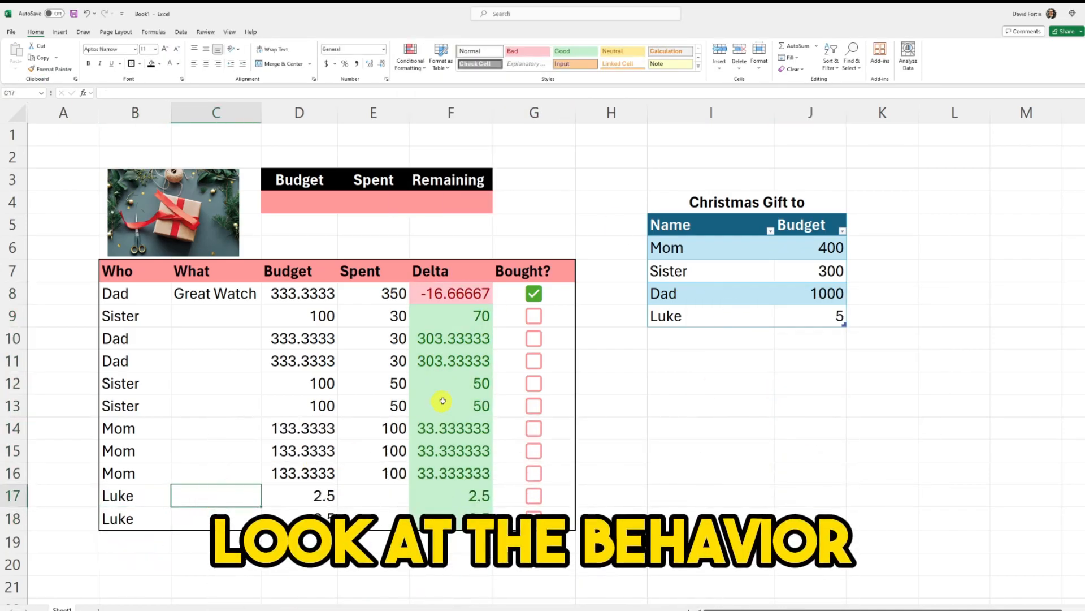
type("Candies")
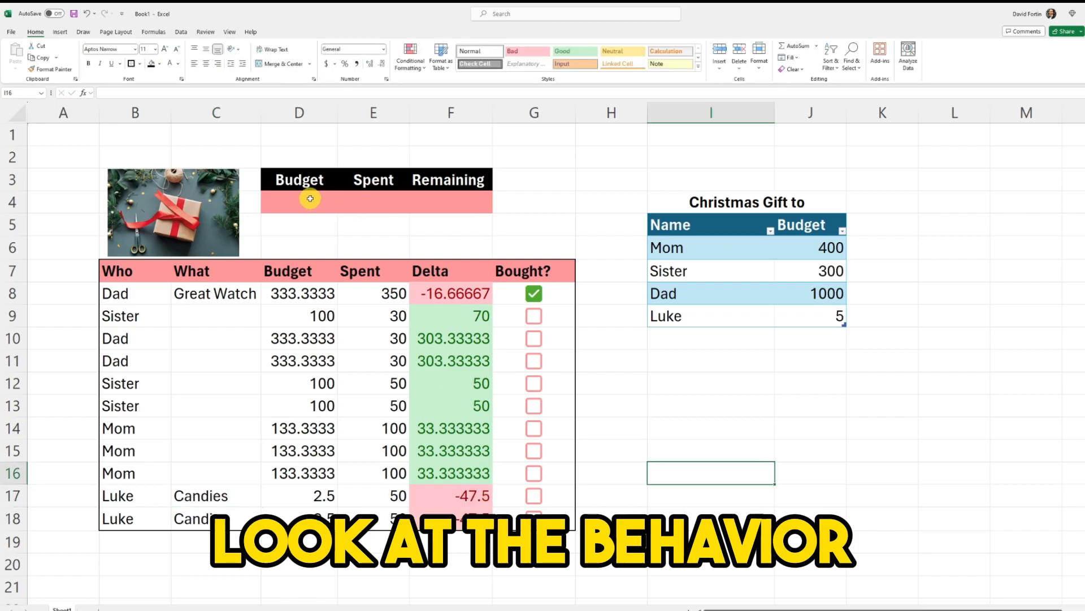
Step: Total the gift table's budgets J6 to J9 in summary cell D4 with a SUM formula
left_click(310, 198)
type("=sum(")
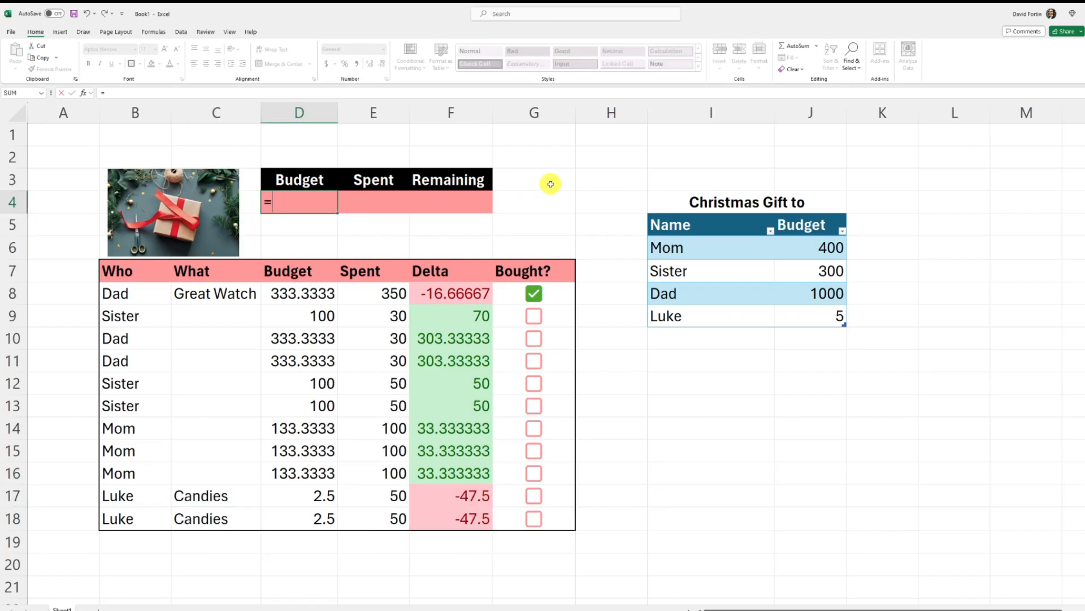
left_click_drag(828, 249, 821, 323)
key("Return")
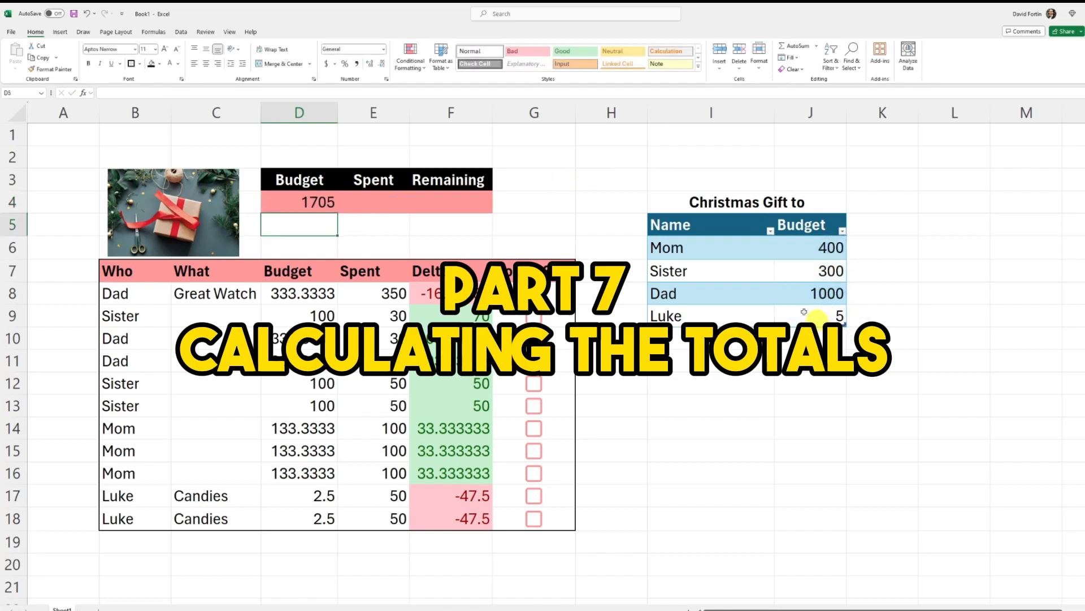
Step: Total the Spent amounts E8 to E18 in summary cell E4 with a SUM formula
left_click(363, 201)
type("=sum(")
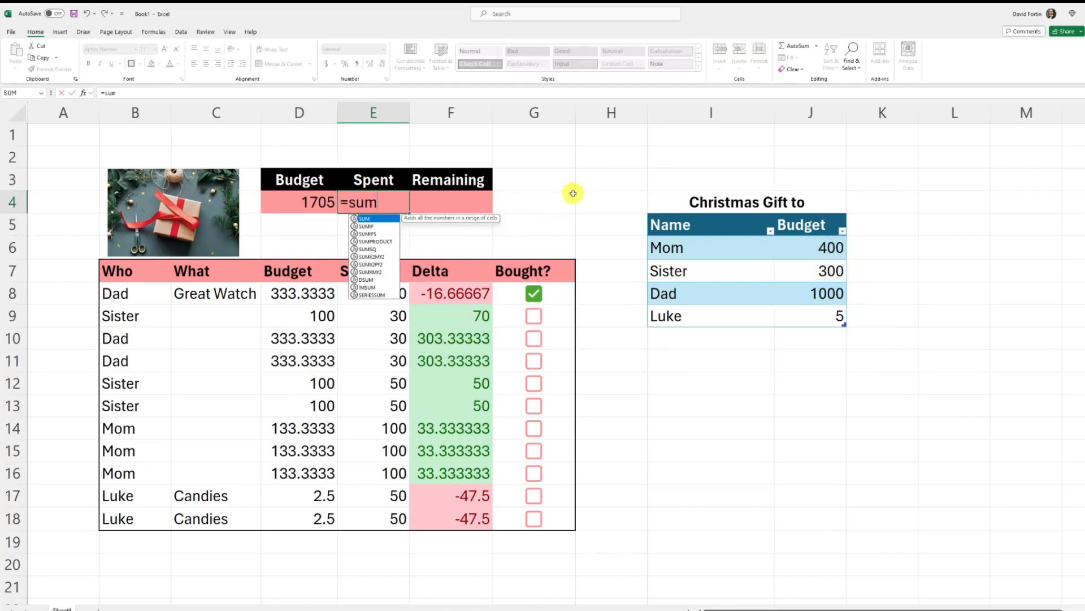
left_click_drag(400, 298, 367, 519)
key("Return")
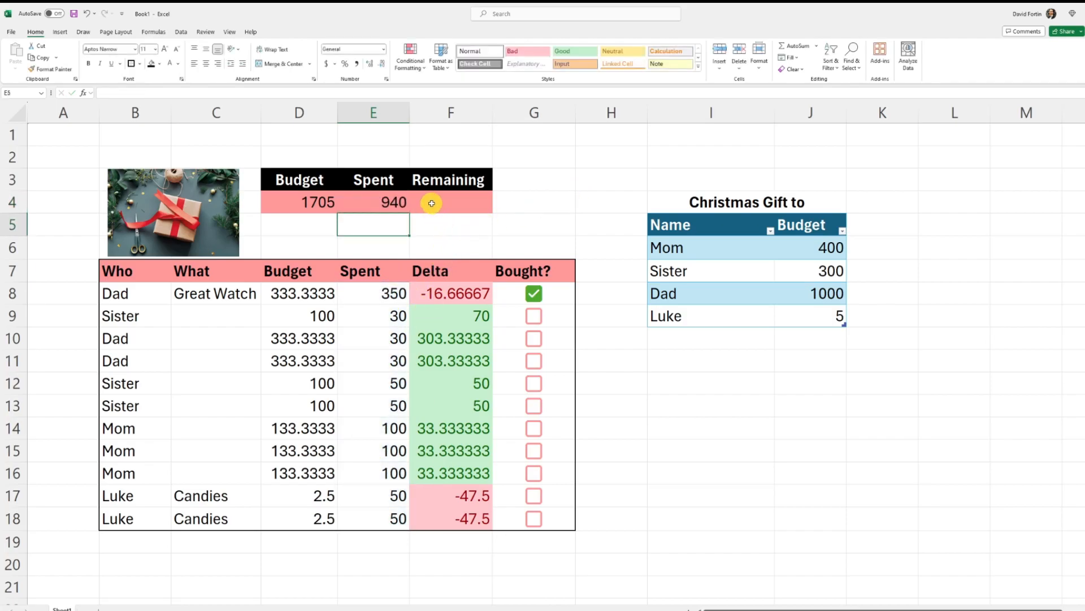
Step: Calculate the Remaining amount in F4 with the formula =D4-E4
left_click(431, 203)
type("=")
left_click(313, 197)
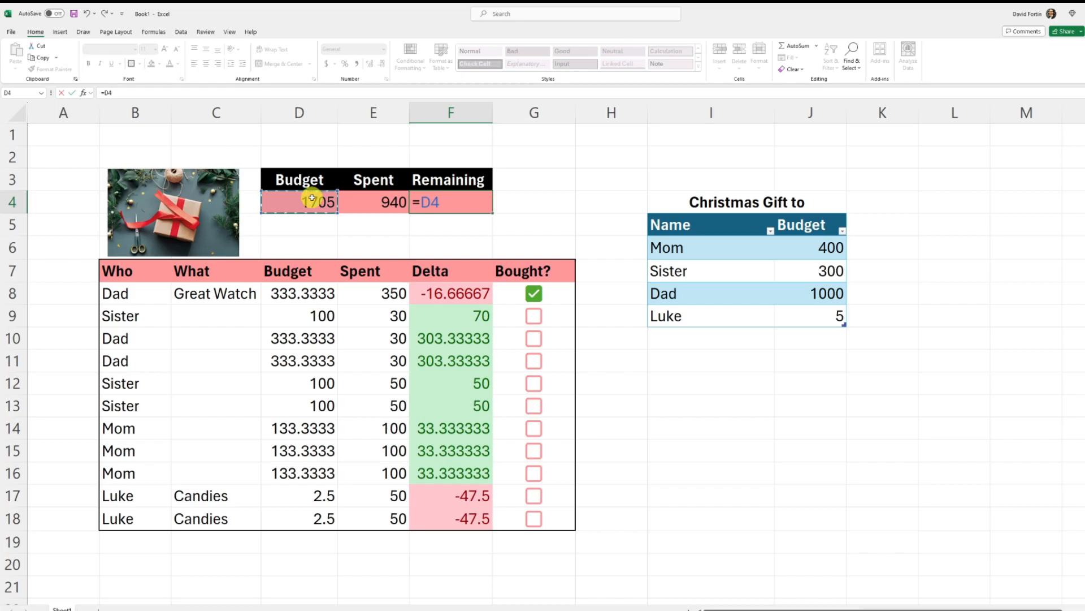
type("-")
left_click(360, 199)
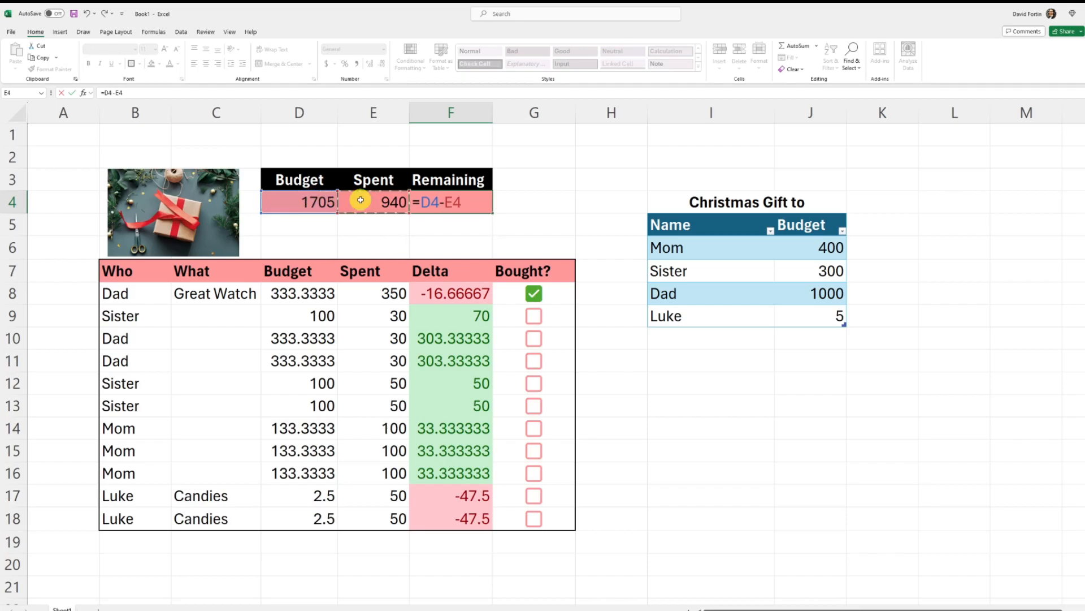
key("Return")
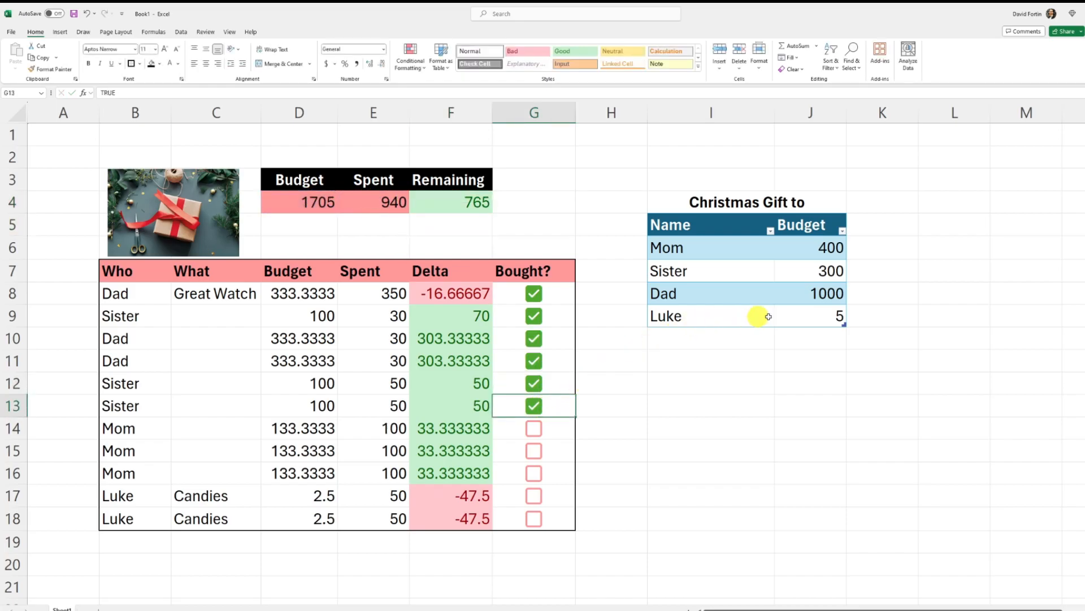
Step: Try budgets of 500 for Luke and 600 for Mom in the gift table
left_click(815, 315)
type("500")
key("Return")
left_click(823, 246)
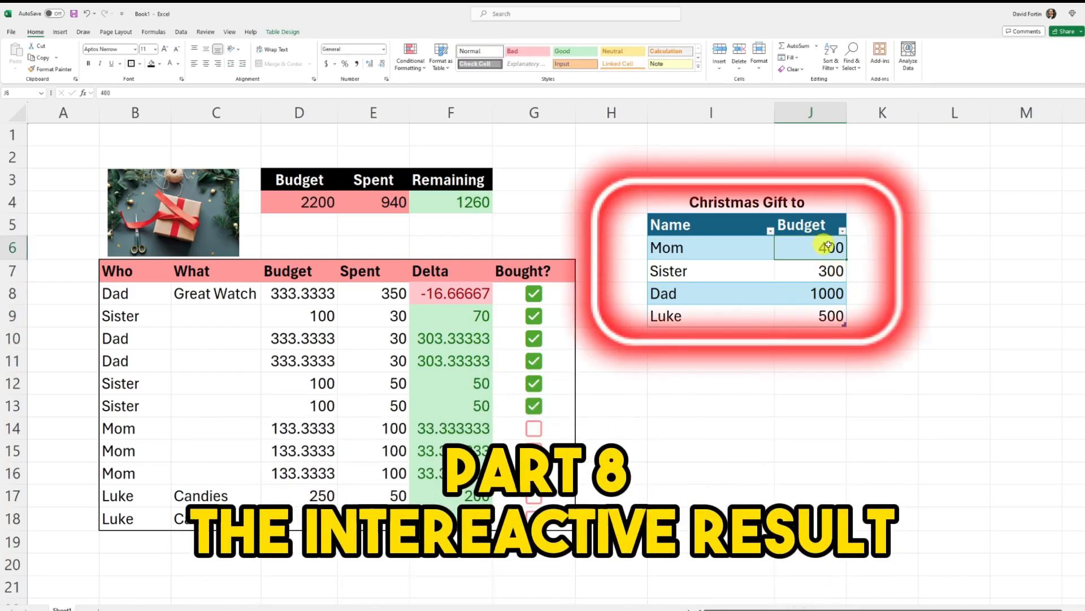
type("600")
key("Return")
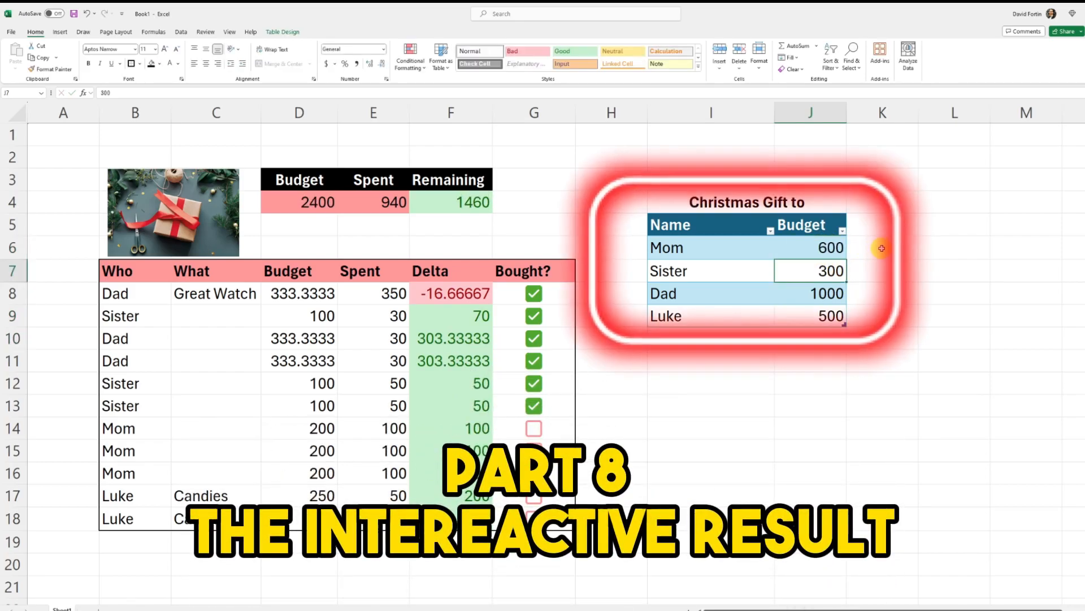
Step: Set the budgets of Mom, Sister, Dad and Luke in the gift table to 100 each
left_click(831, 245)
type("100")
key("Return")
type("100")
key("Return")
type("100")
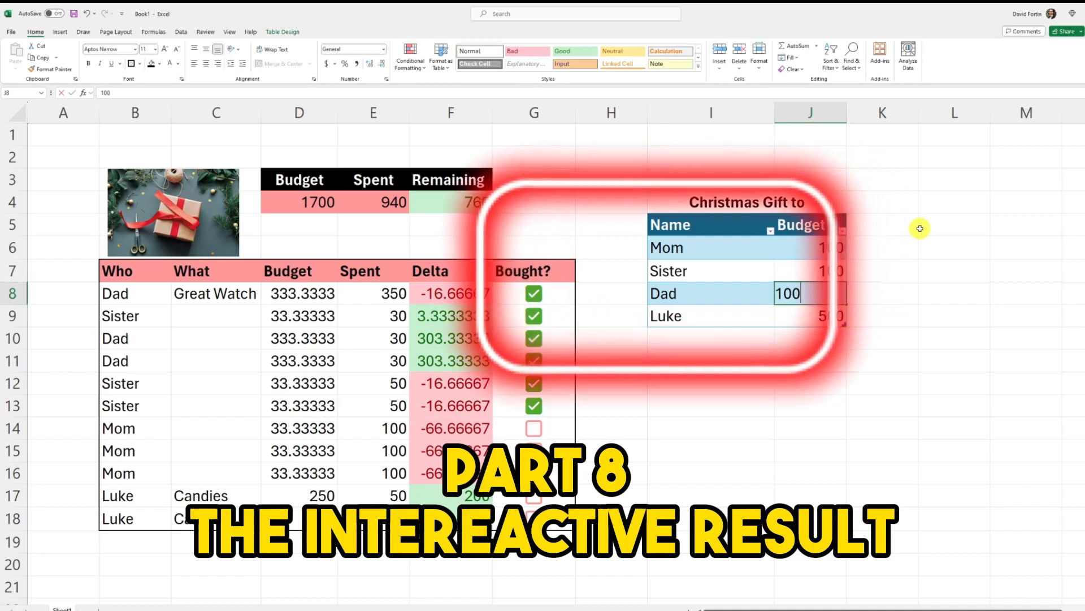
key("Return")
type("100")
key("Return")
left_click(686, 424)
Step: Tick the Bought? checkboxes for the Mom and Luke rows, G14 to G18
left_click(534, 428)
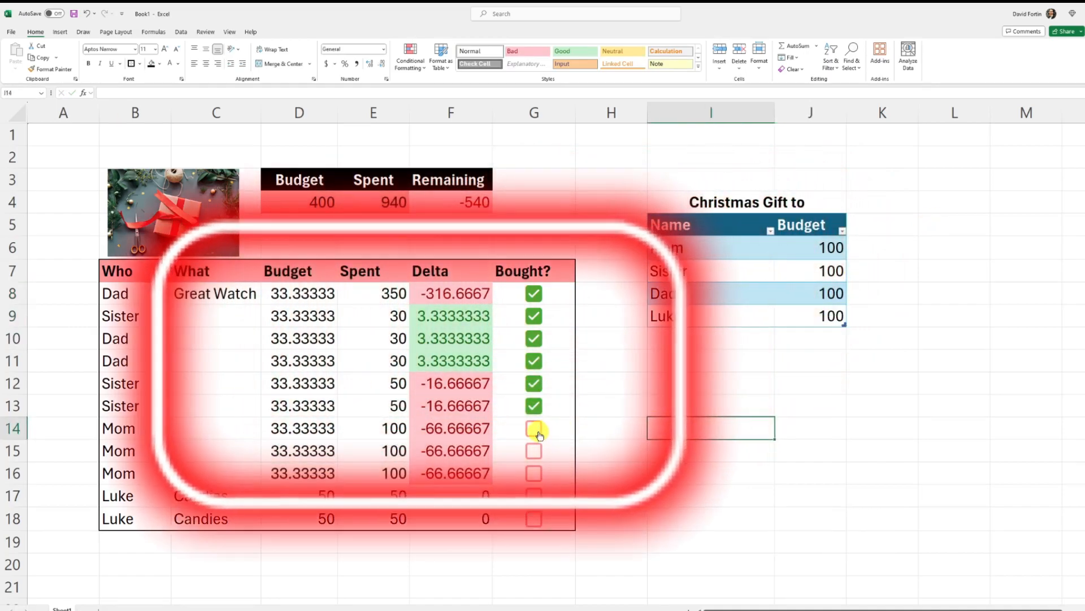
left_click(534, 451)
left_click(535, 473)
left_click(534, 496)
left_click(534, 519)
left_click(708, 451)
Step: Set the Spent amount of both Luke rows, E17 and E18, to 20
left_click(376, 491)
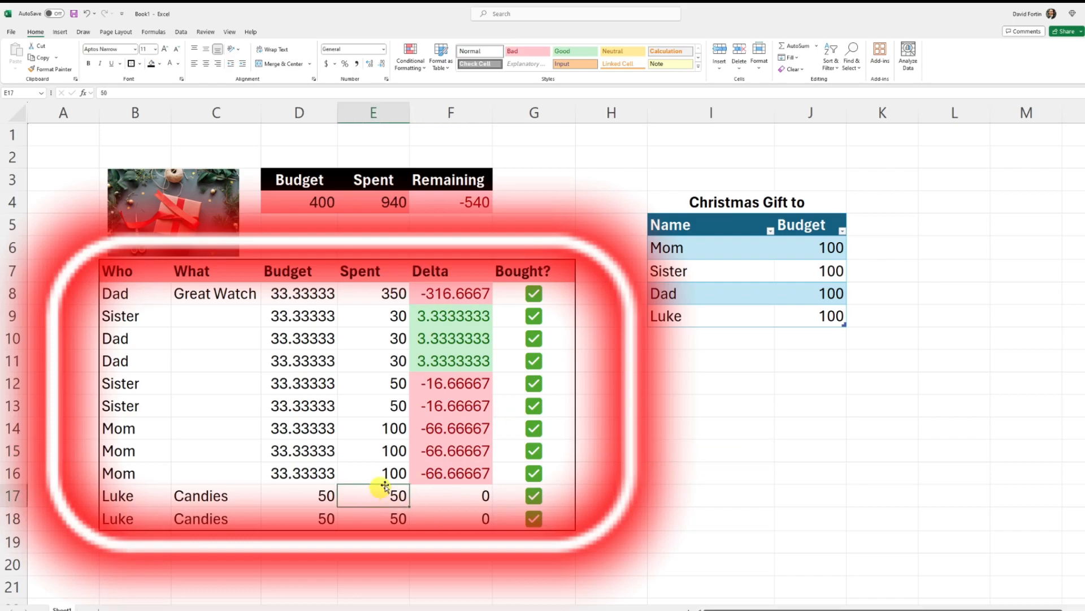
type("20")
key("Return")
type("20")
key("Return")
left_click(696, 451)
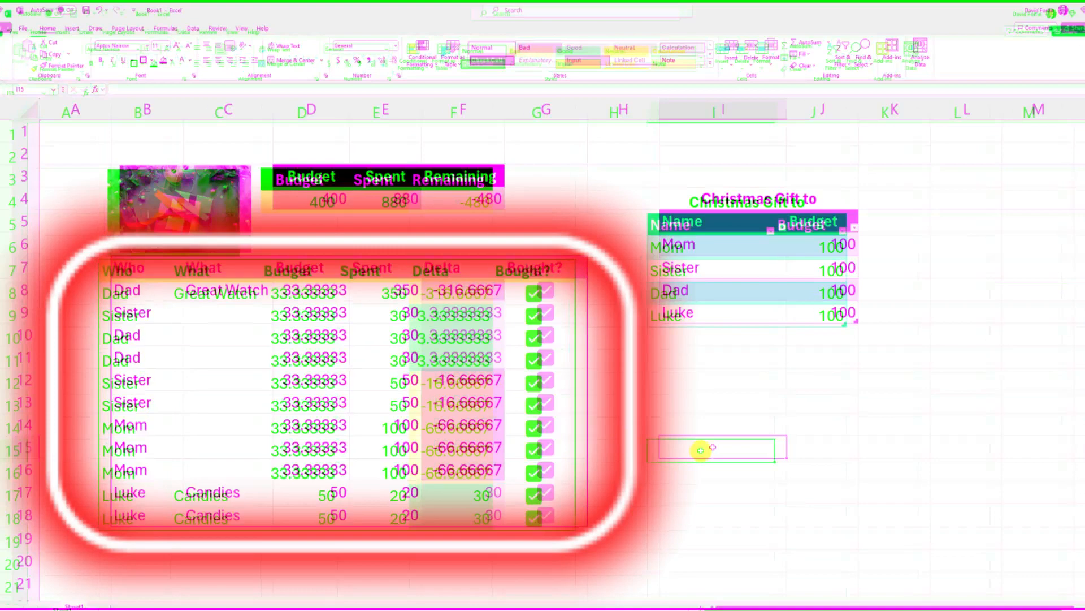